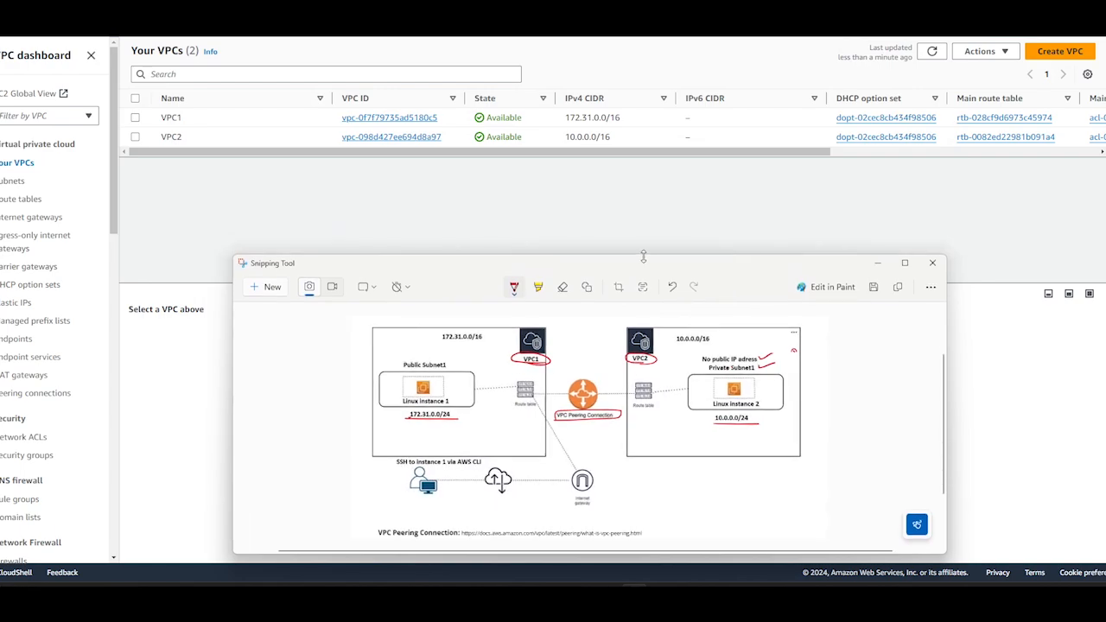
Review the VPC list and the subnets list against the network diagram
{"action": "left_click_drag", "start_coordinate": [630, 261], "coordinate": [522, 290]}
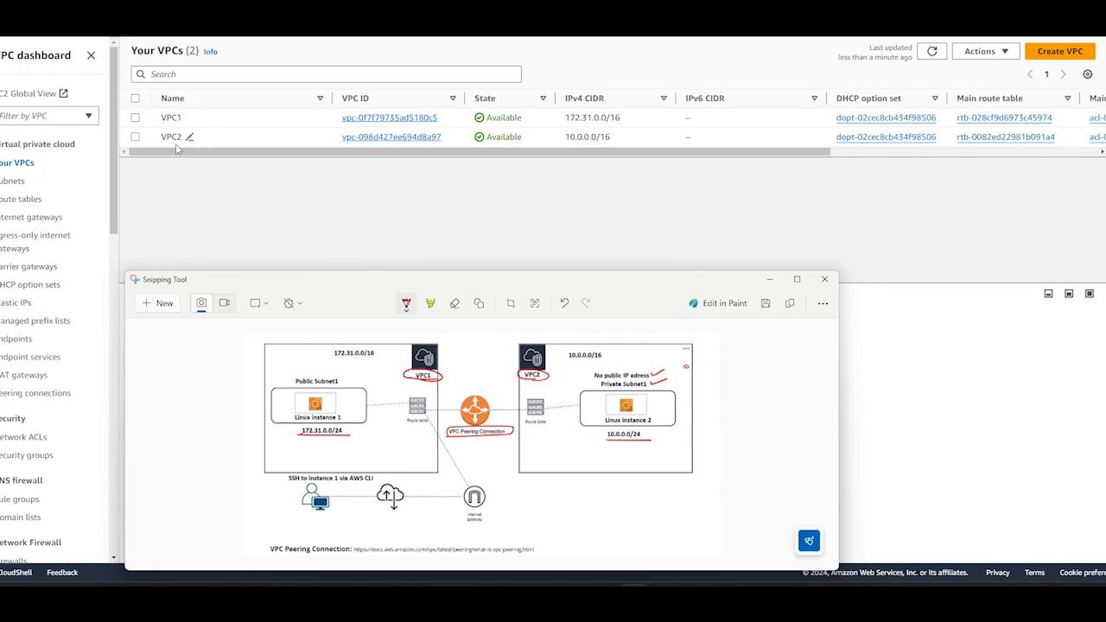
{"action": "left_click", "coordinate": [16, 183]}
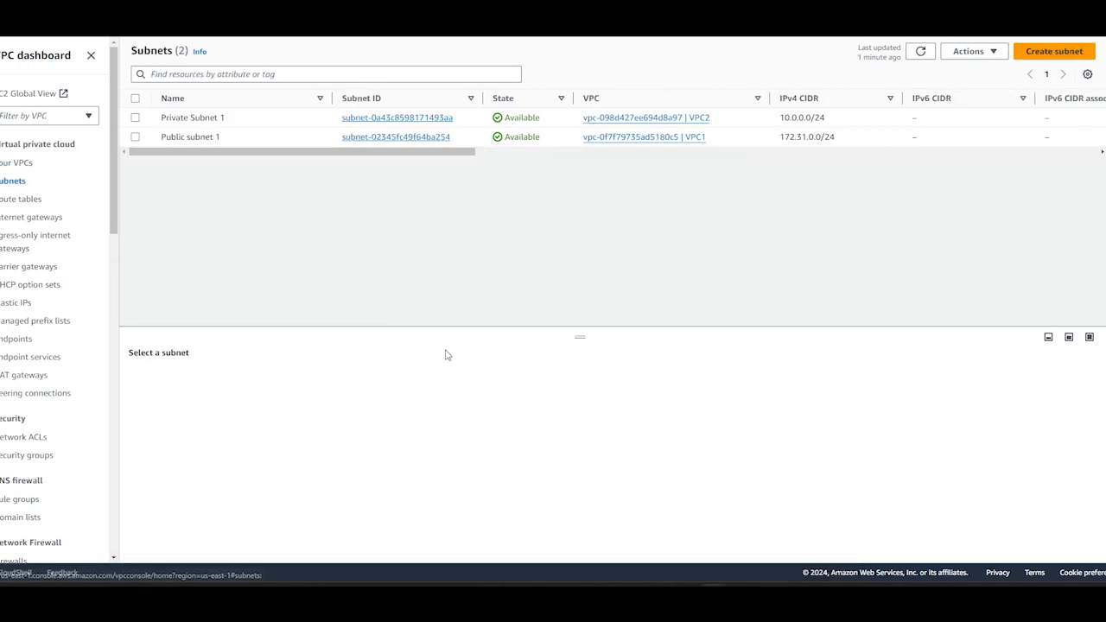
{"action": "left_click", "coordinate": [635, 597]}
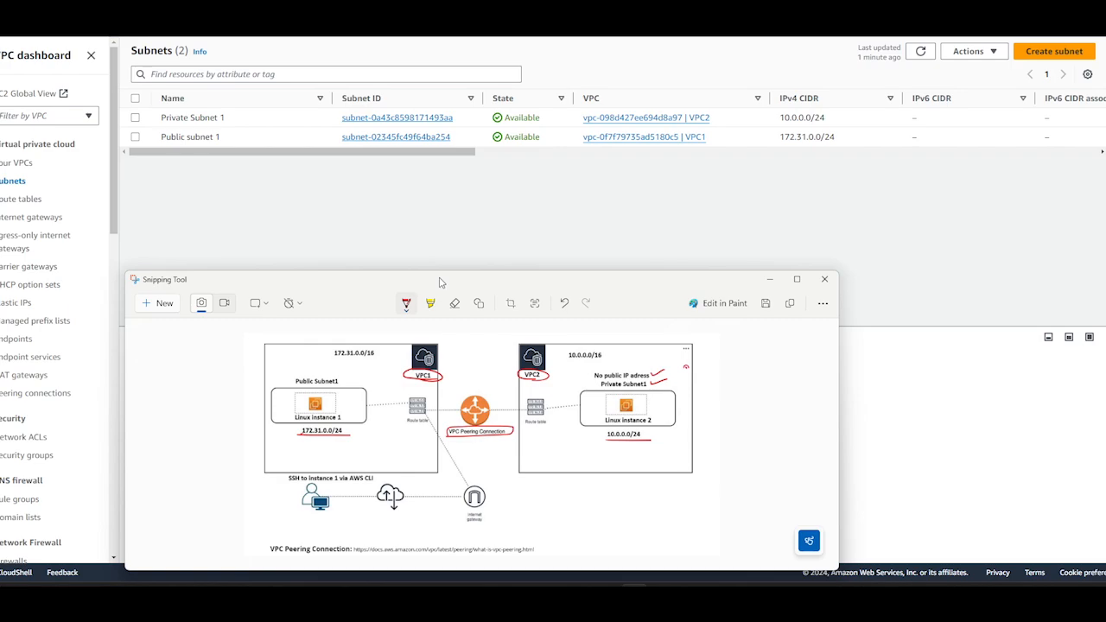
Start creating a VPC peering connection and name it "connectionbetweenVPC1and 2"
{"action": "mouse_move", "coordinate": [113, 186]}
{"action": "left_mouse_down"}
{"action": "mouse_move", "coordinate": [107, 306]}
{"action": "mouse_move", "coordinate": [117, 191]}
{"action": "left_mouse_up"}
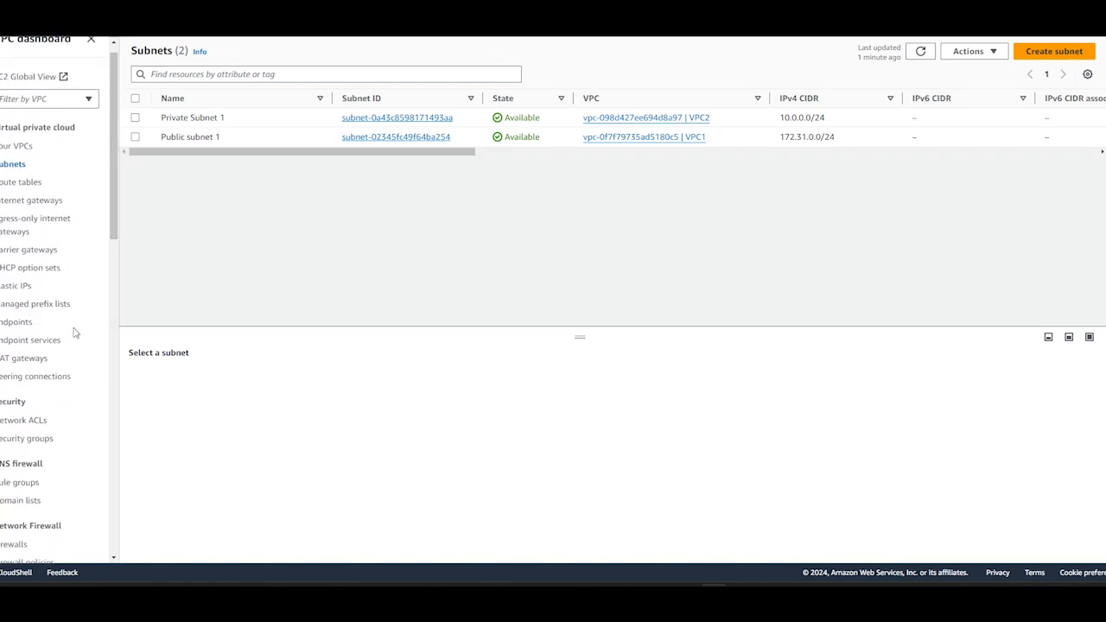
{"action": "left_click", "coordinate": [52, 376]}
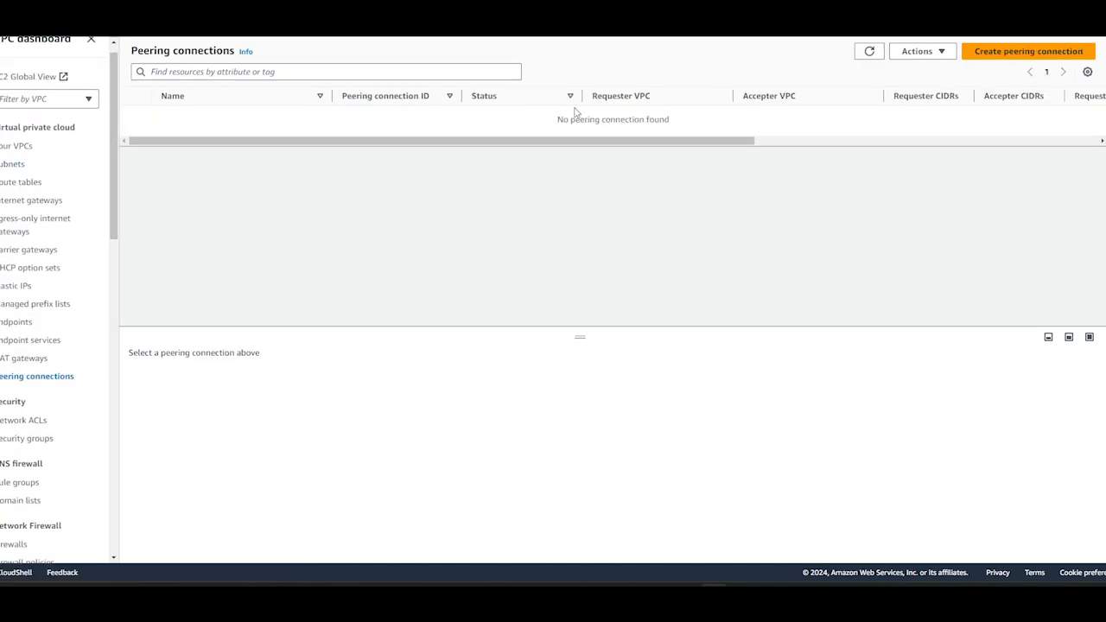
{"action": "left_click", "coordinate": [1032, 54]}
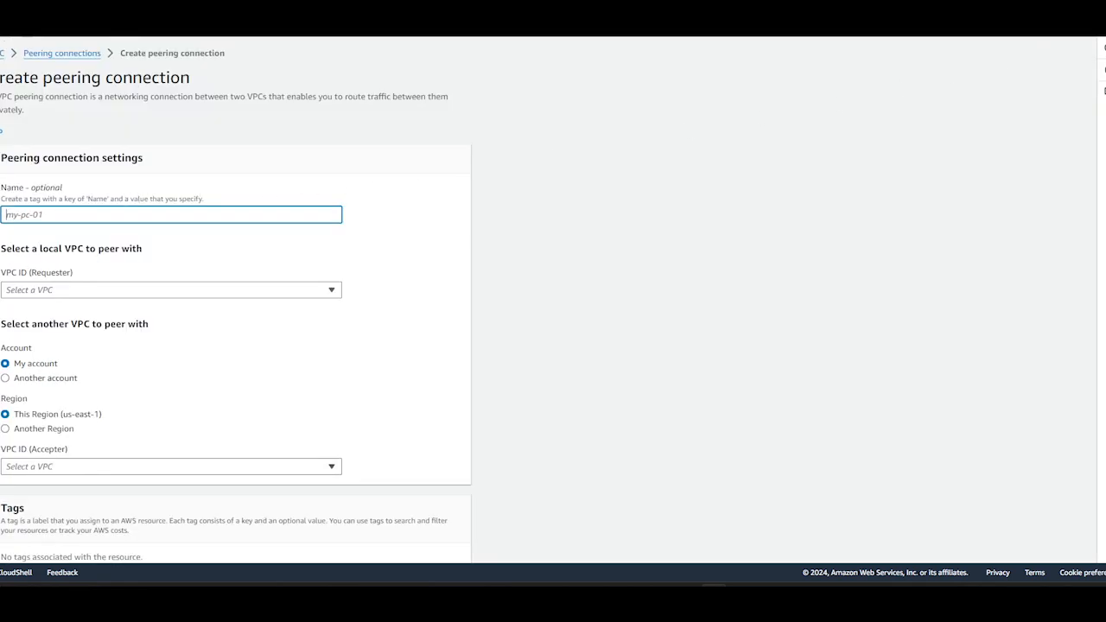
{"action": "key", "text": "alt+Tab"}
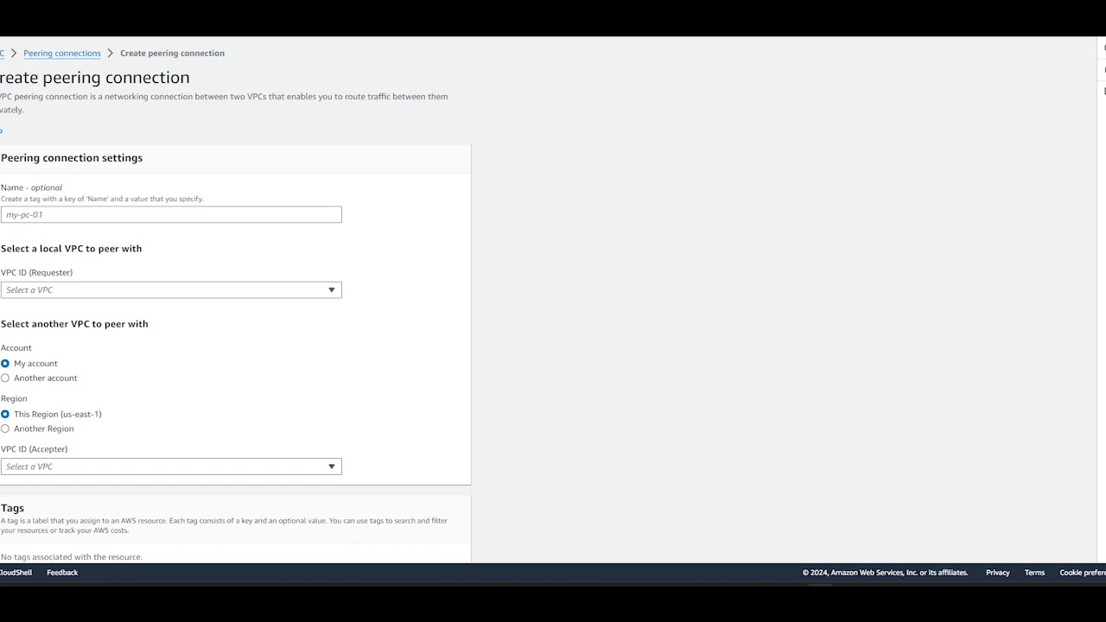
{"action": "left_click", "coordinate": [63, 216]}
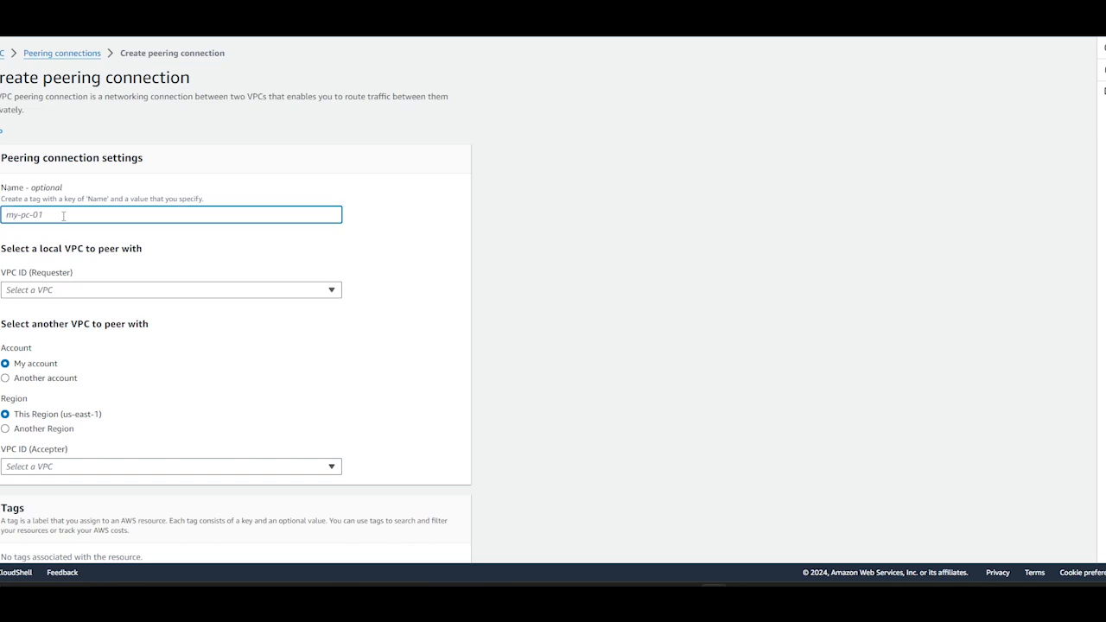
{"action": "type", "text": "conne"}
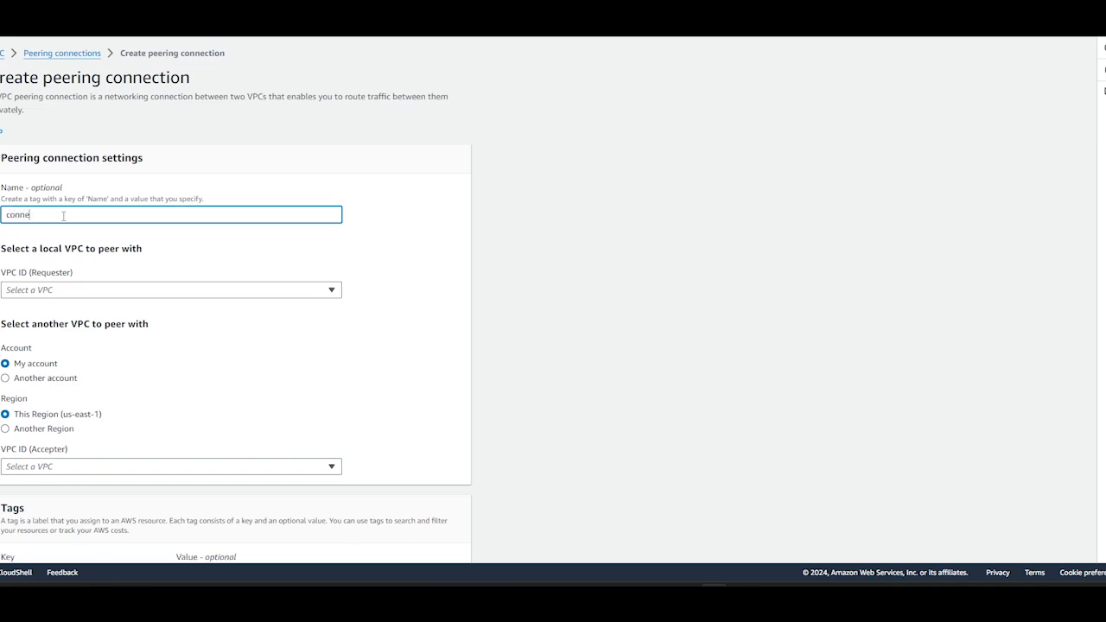
{"action": "type", "text": "ctionbetweenVPC1and 2"}
Choose VPC1 as the requester VPC of the peering connection and check its CIDR range
{"action": "scroll", "coordinate": [92, 287], "scroll_direction": "down", "scroll_amount": 2}
{"action": "left_click", "coordinate": [77, 185]}
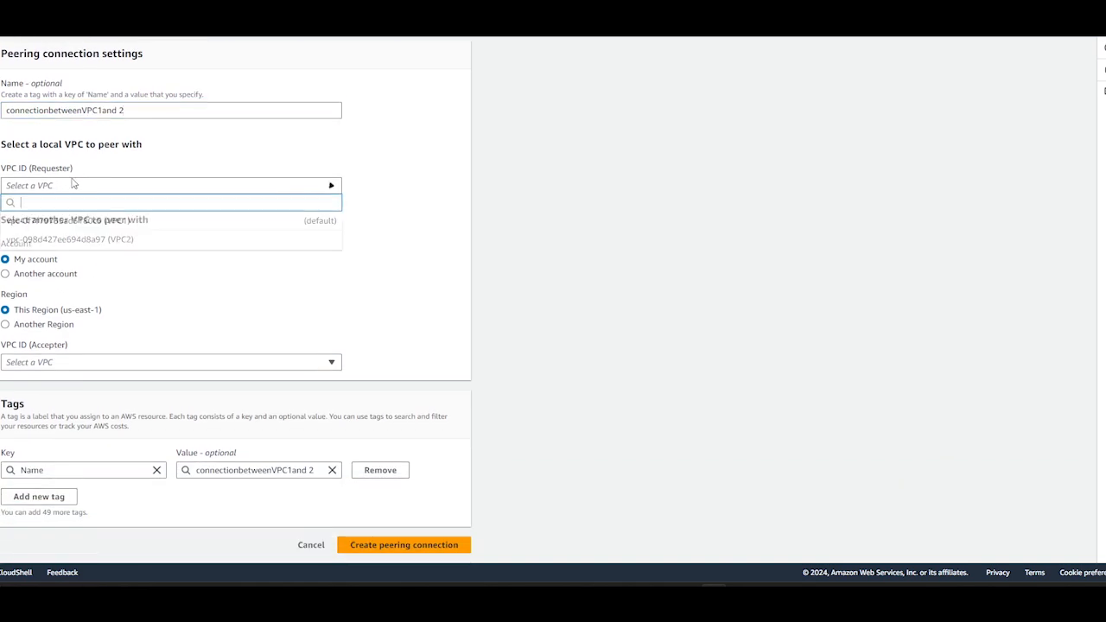
{"action": "left_click", "coordinate": [140, 227]}
{"action": "scroll", "coordinate": [416, 249], "scroll_direction": "down", "scroll_amount": 1}
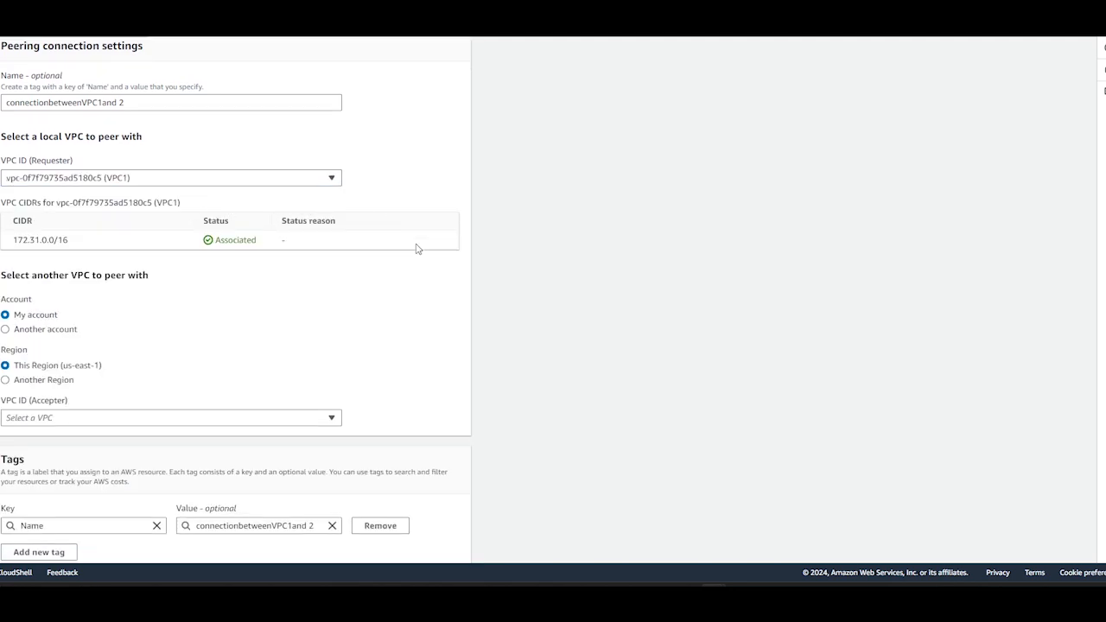
{"action": "scroll", "coordinate": [416, 249], "scroll_direction": "down", "scroll_amount": 1}
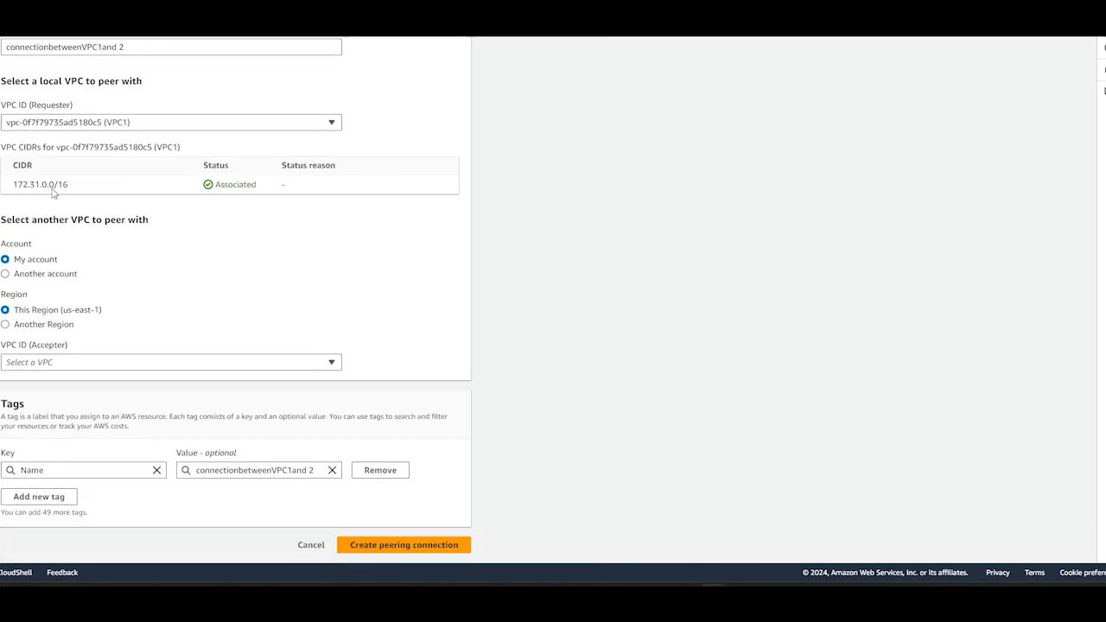
{"action": "left_click_drag", "start_coordinate": [15, 184], "coordinate": [78, 190]}
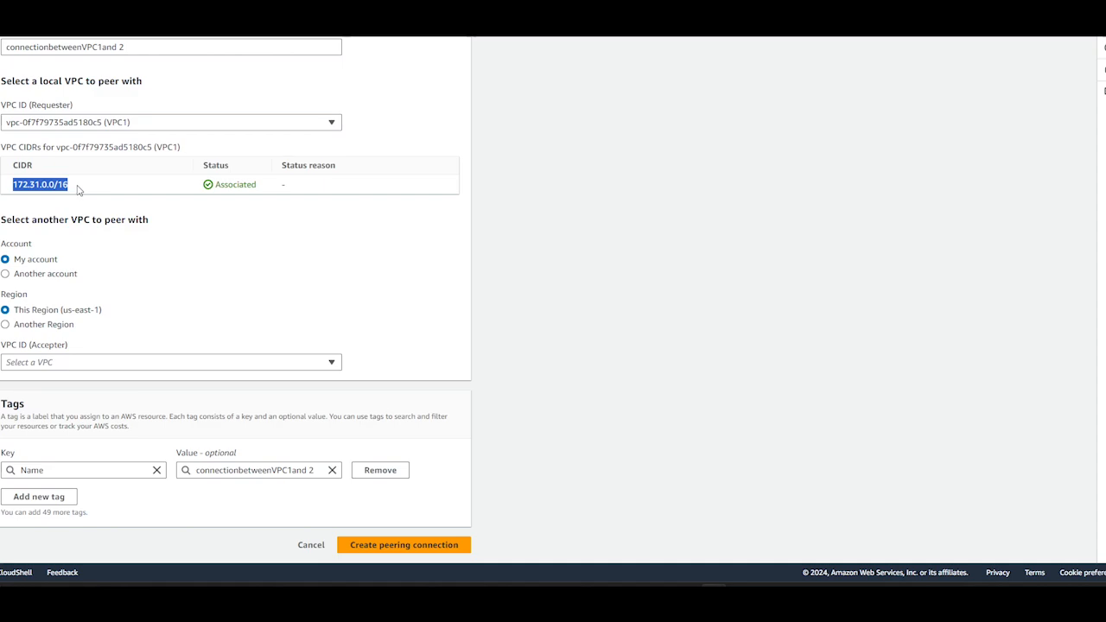
{"action": "left_click", "coordinate": [221, 236]}
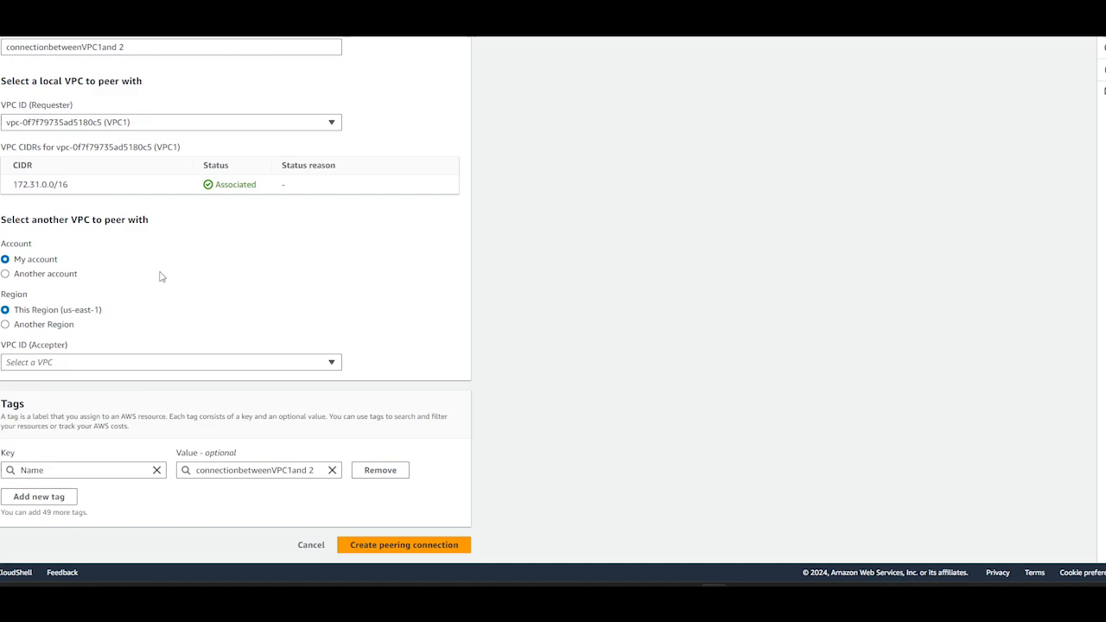
Choose VPC2 as the accepter VPC in the same account and region, and create the peering connection
{"action": "left_click", "coordinate": [96, 364]}
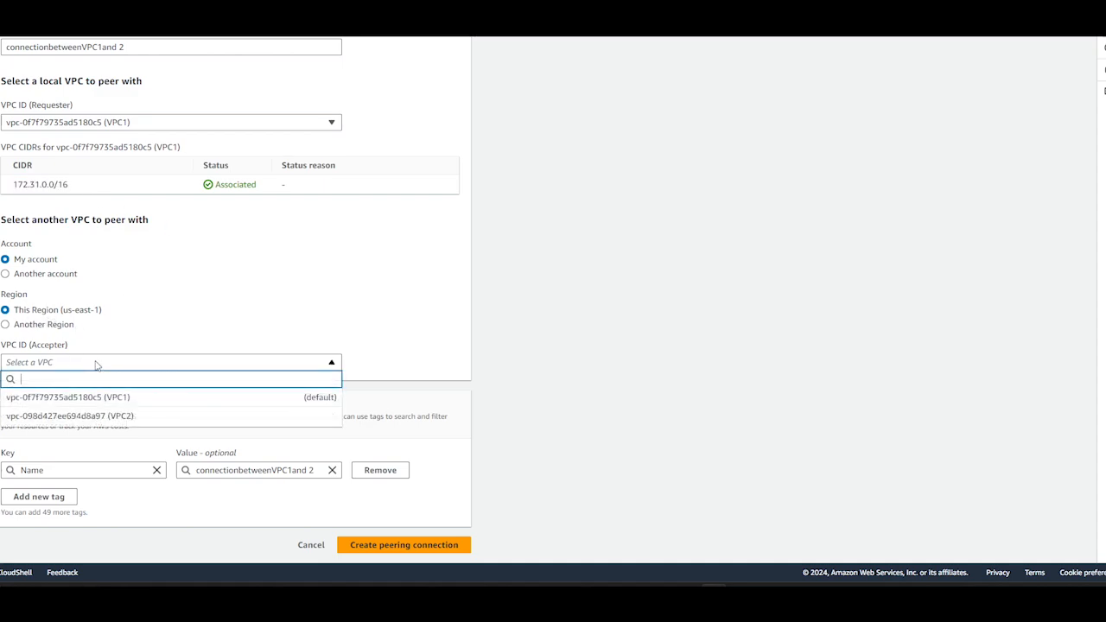
{"action": "left_click", "coordinate": [107, 416]}
{"action": "scroll", "coordinate": [230, 318], "scroll_direction": "down", "scroll_amount": 1}
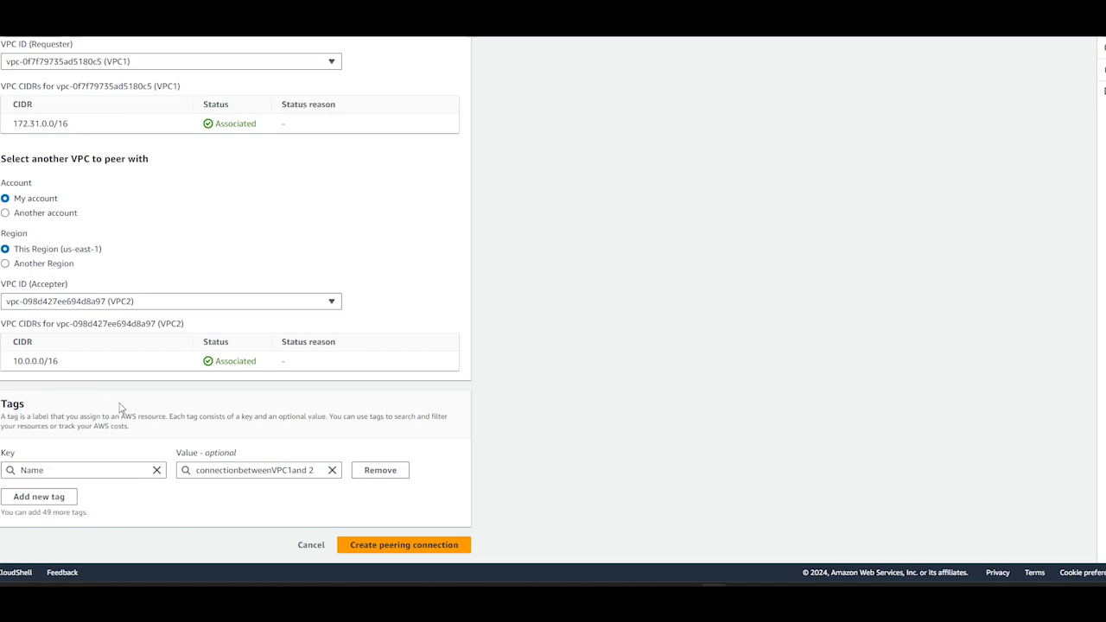
{"action": "left_click", "coordinate": [386, 545]}
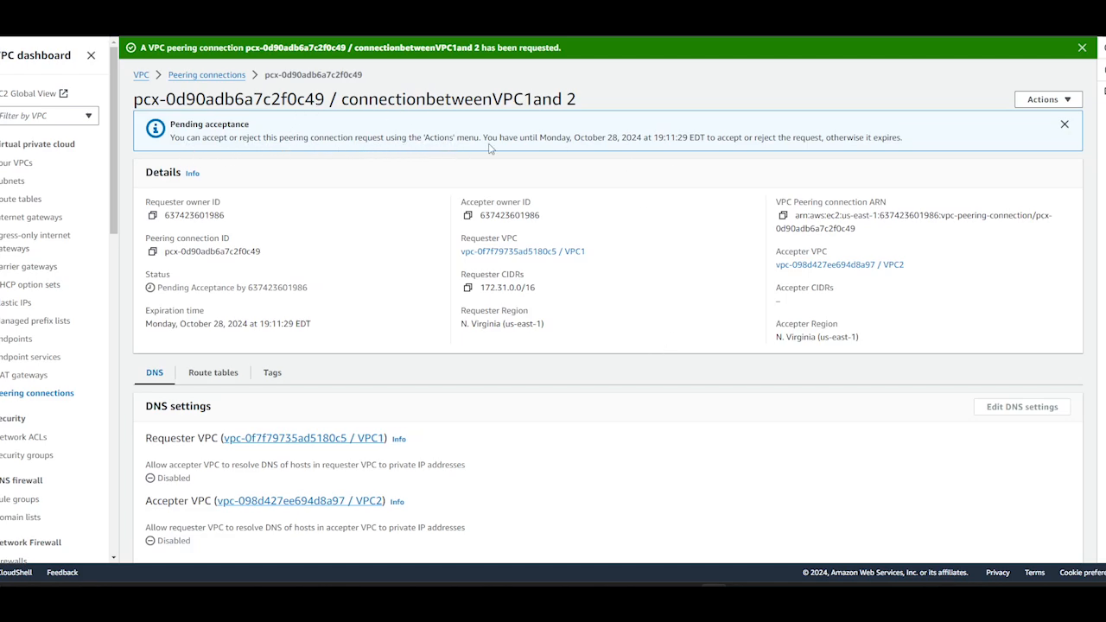
Accept the pending peering connection request between VPC1 and VPC2
{"action": "left_click", "coordinate": [1045, 105]}
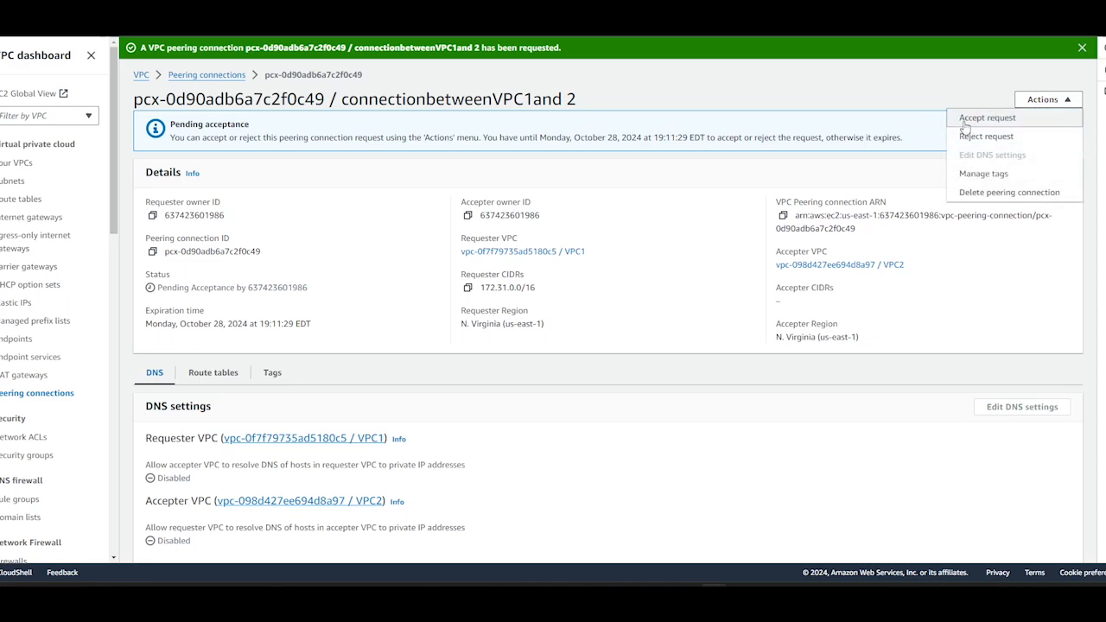
{"action": "left_click", "coordinate": [997, 121]}
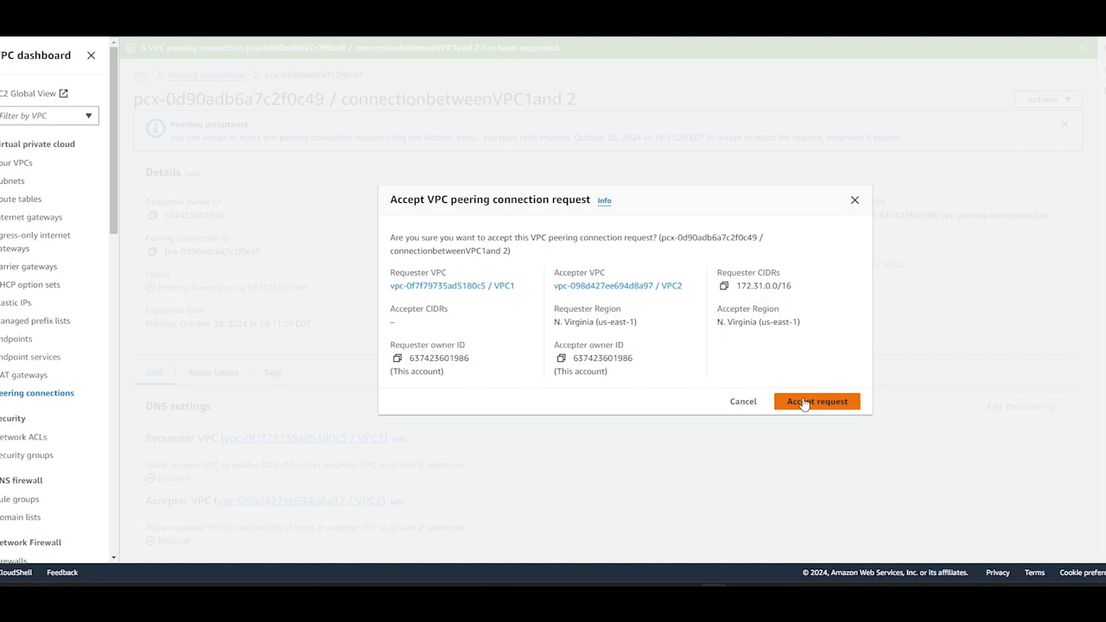
{"action": "left_click", "coordinate": [804, 403]}
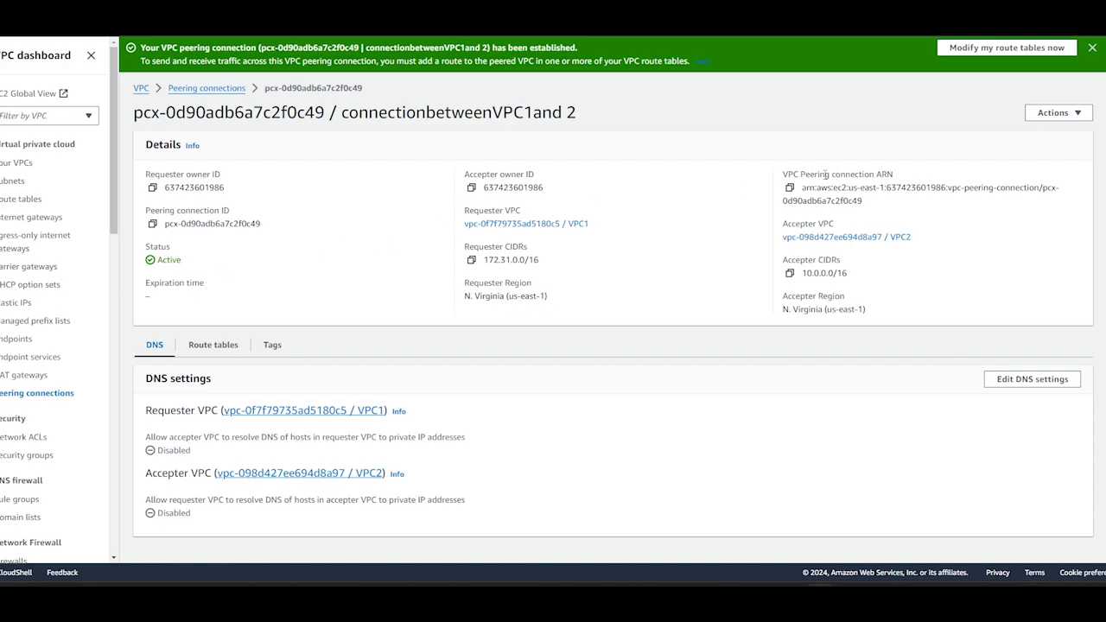
Show the peering connections list and check the connection's status and VPCs against the network diagram
{"action": "left_click", "coordinate": [39, 393]}
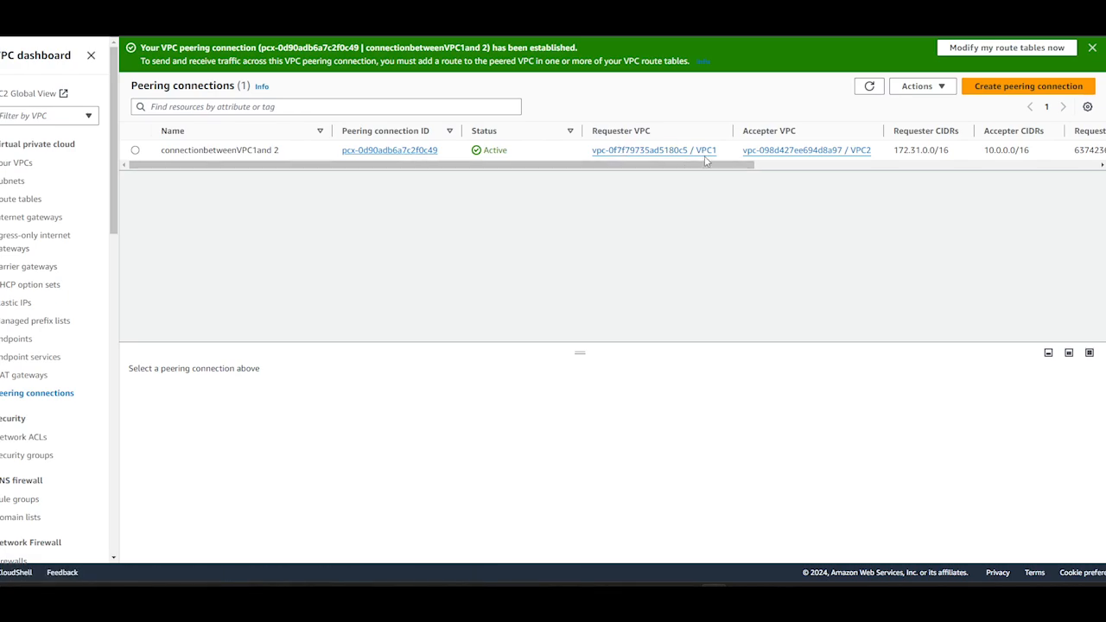
{"action": "left_click_drag", "start_coordinate": [741, 167], "coordinate": [610, 187]}
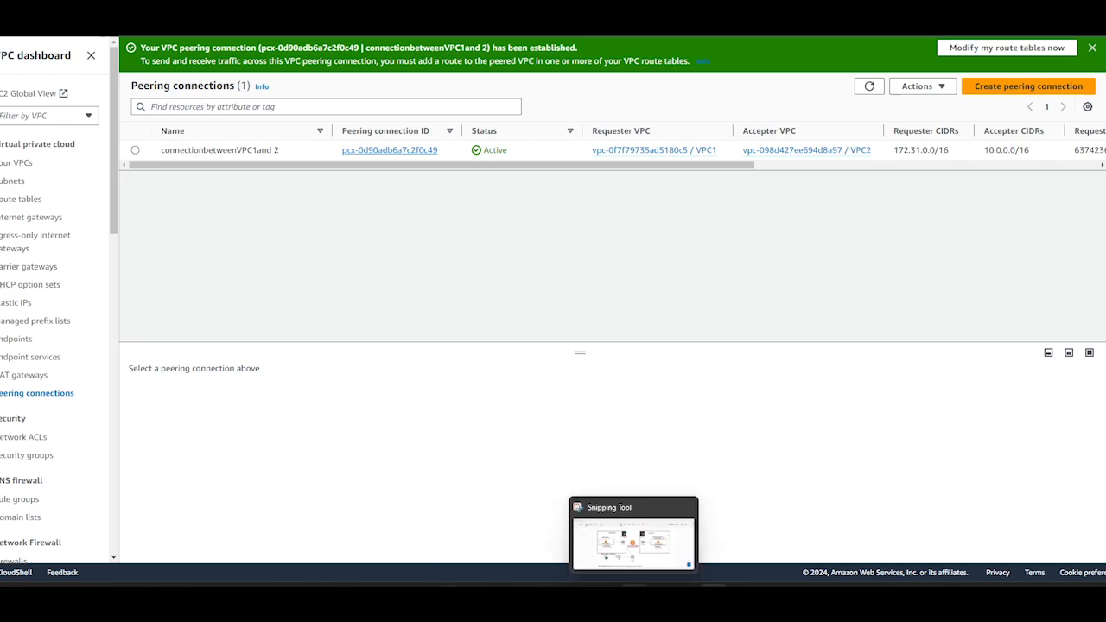
{"action": "left_click", "coordinate": [634, 534]}
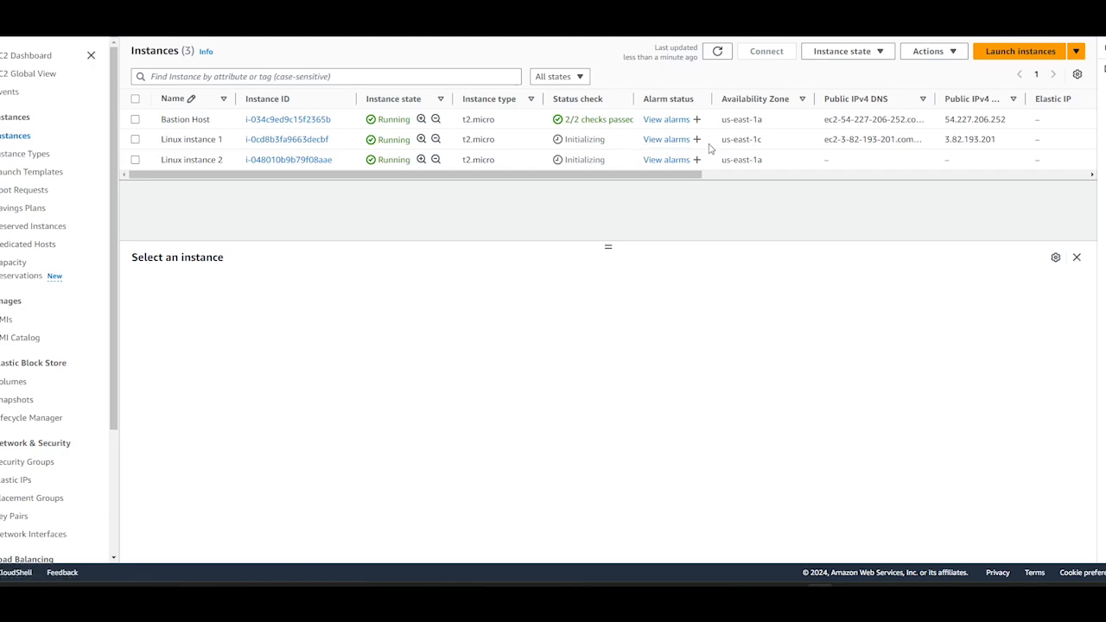
Open the summary of Linux instance 1 and compare its private IPv4 address with the network diagram
{"action": "left_click", "coordinate": [294, 141]}
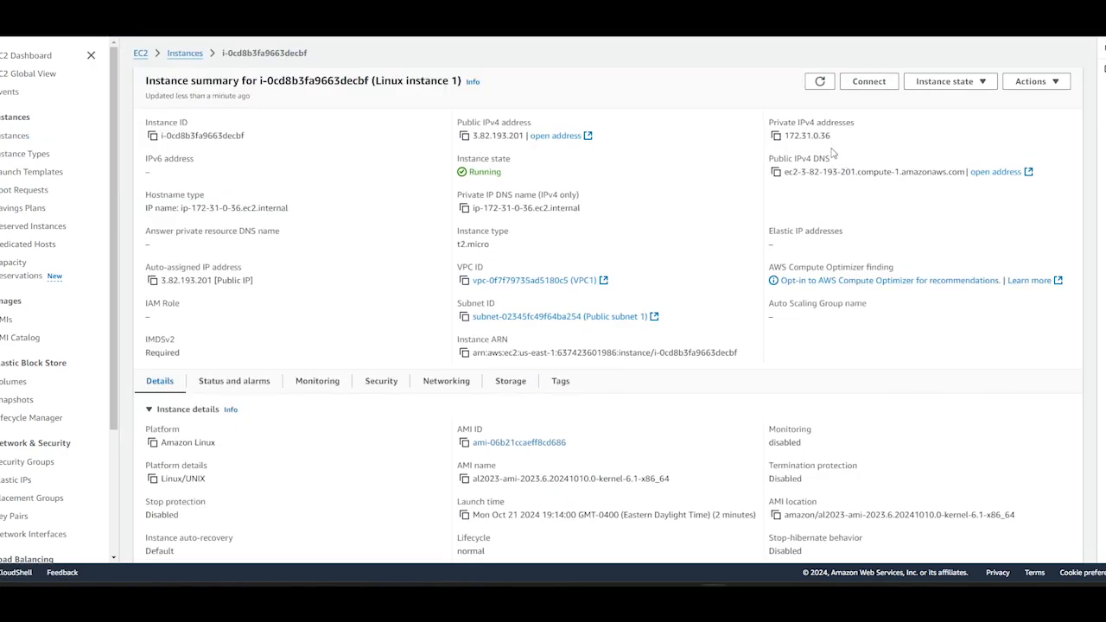
{"action": "left_click_drag", "start_coordinate": [832, 135], "coordinate": [783, 136]}
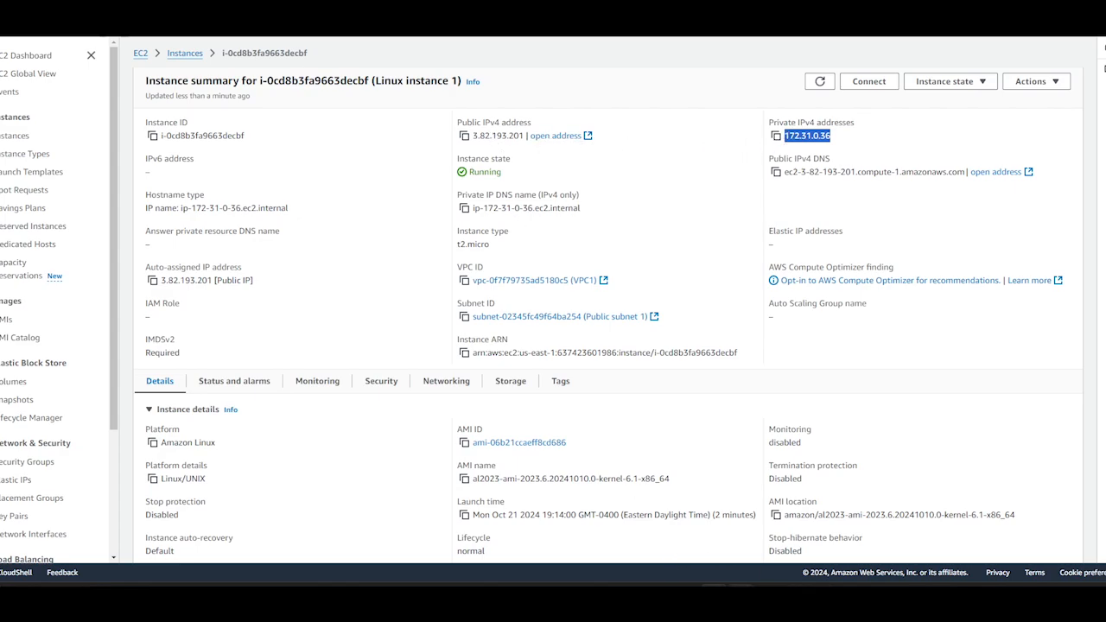
{"action": "left_click", "coordinate": [635, 586]}
{"action": "left_click_drag", "start_coordinate": [570, 281], "coordinate": [678, 322]}
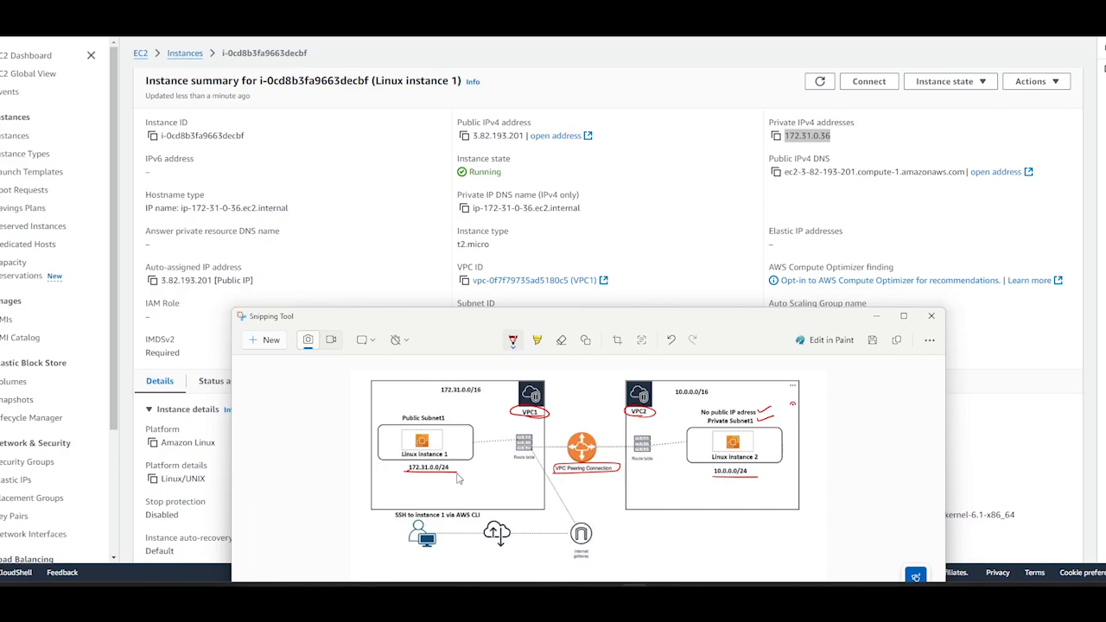
Open the summary of Linux instance 2 and compare its public and private IPv4 addresses with the network diagram
{"action": "left_click", "coordinate": [17, 137]}
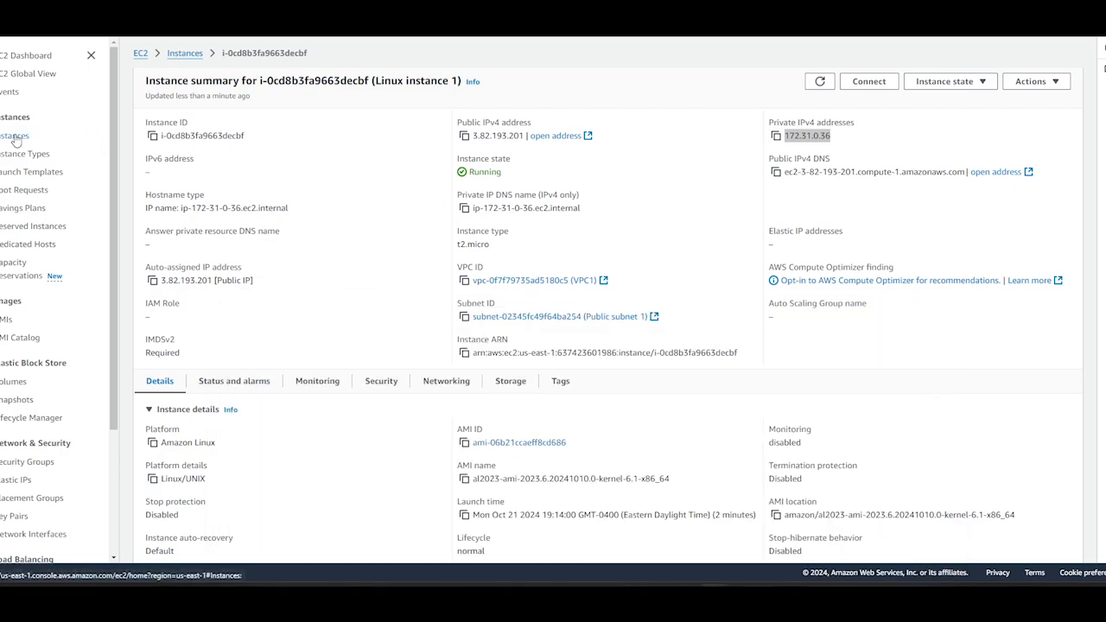
{"action": "left_click", "coordinate": [281, 162]}
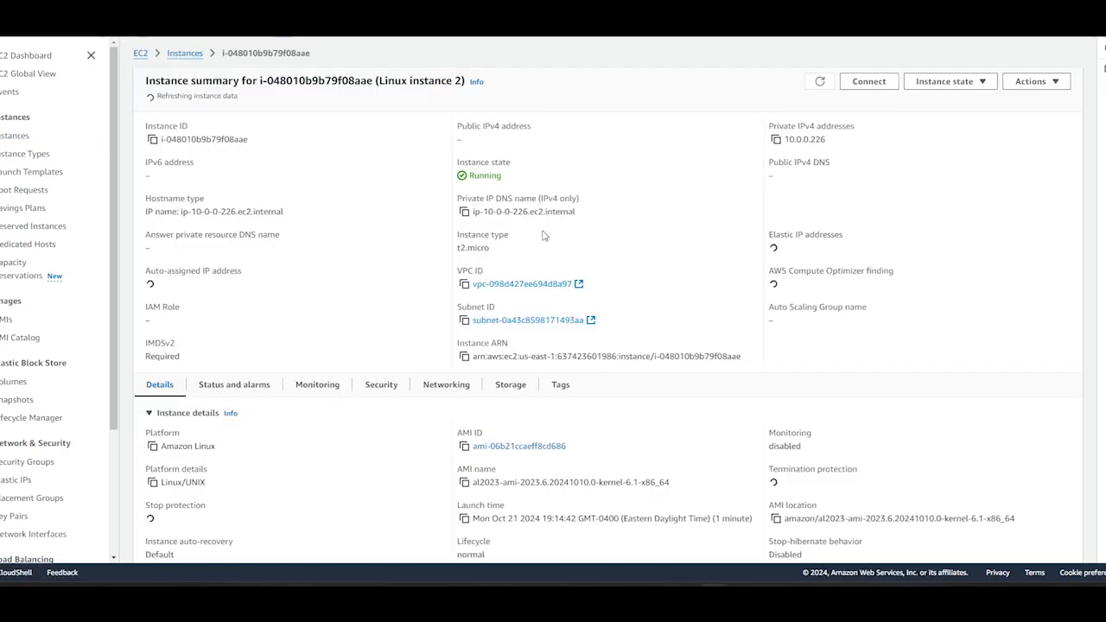
{"action": "key", "text": "alt+Tab"}
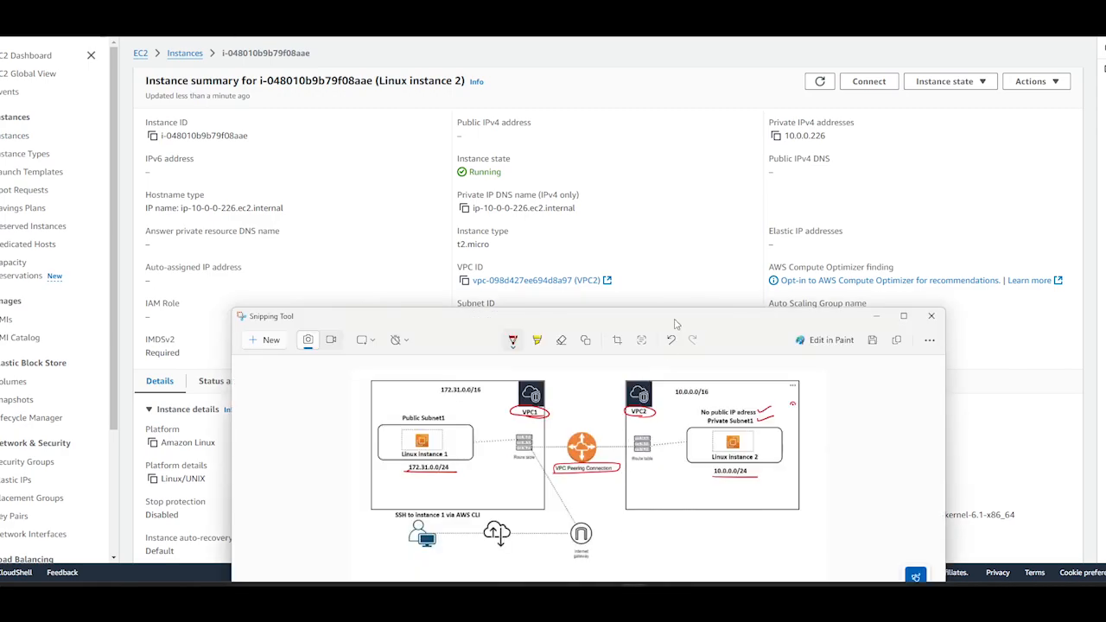
{"action": "left_click_drag", "start_coordinate": [678, 323], "coordinate": [685, 335]}
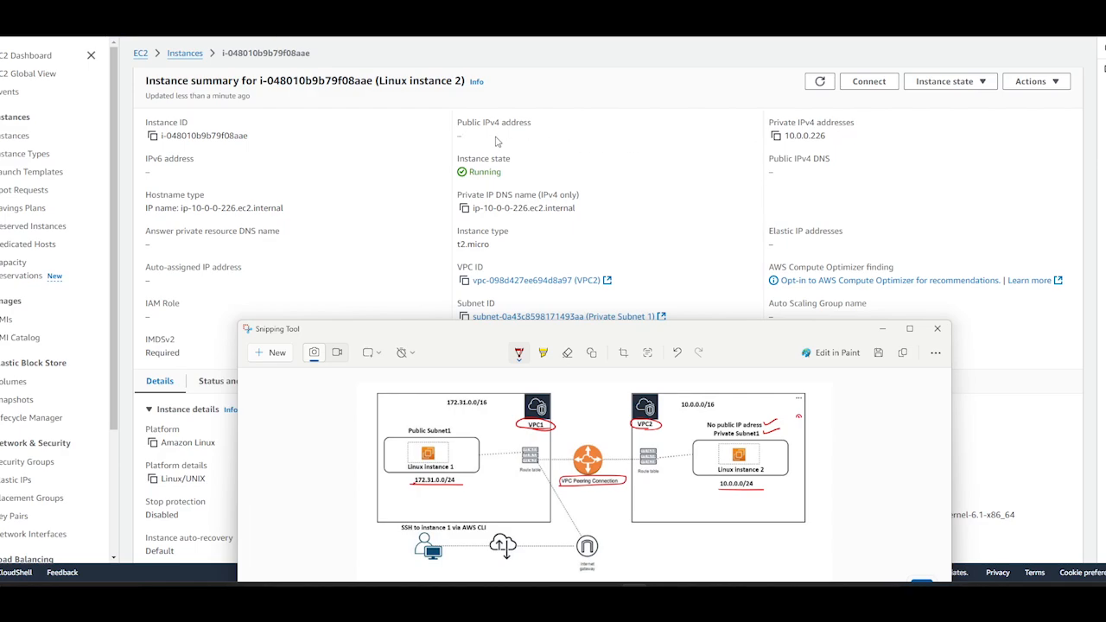
{"action": "left_click_drag", "start_coordinate": [577, 335], "coordinate": [603, 319]}
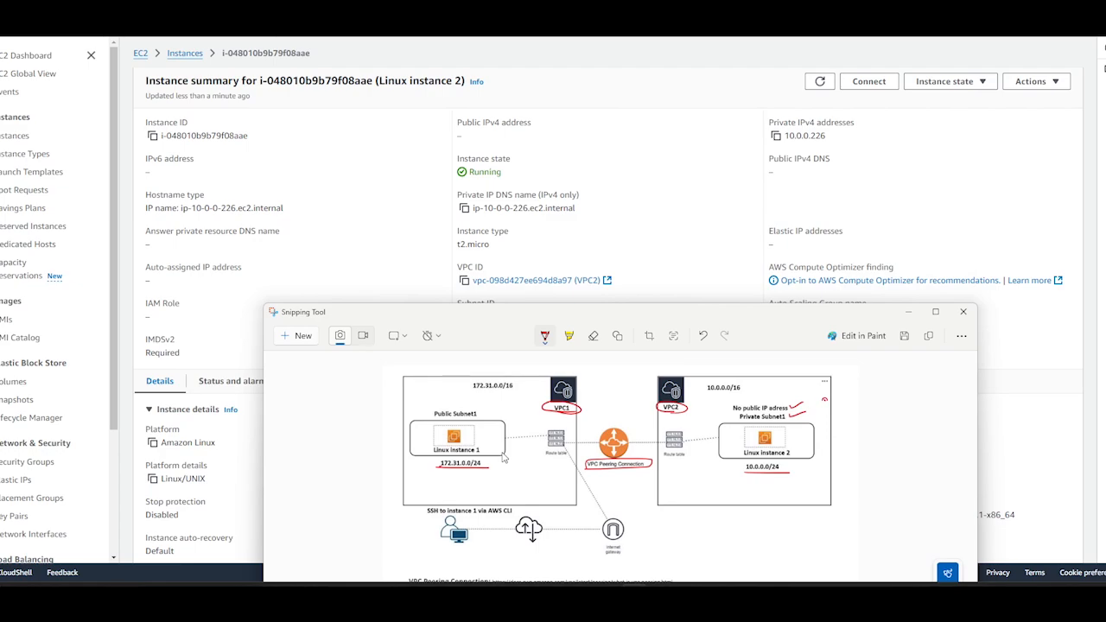
Connect to Linux instance 1 with EC2 Instance Connect over its public IPv4 address as ec2-user
{"action": "left_click", "coordinate": [24, 136]}
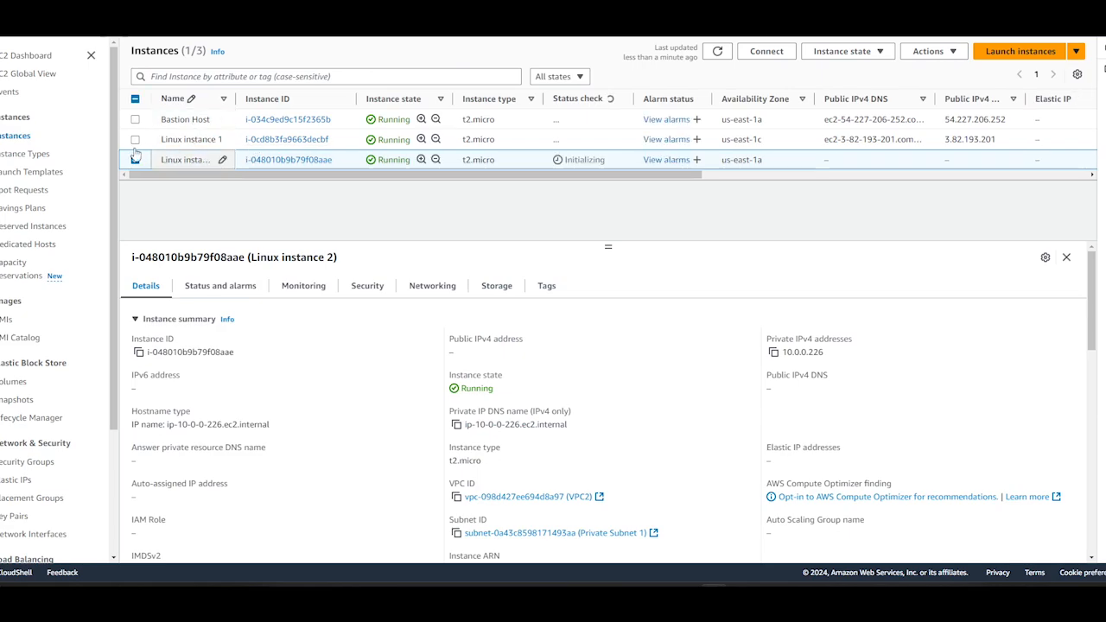
{"action": "left_click", "coordinate": [286, 141]}
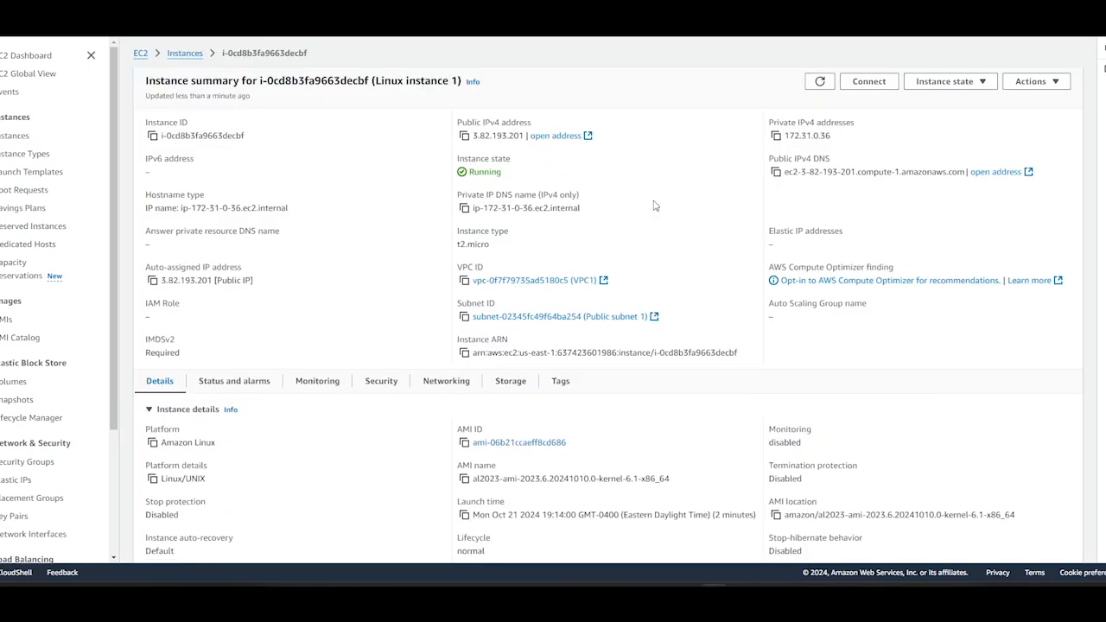
{"action": "left_click", "coordinate": [867, 81]}
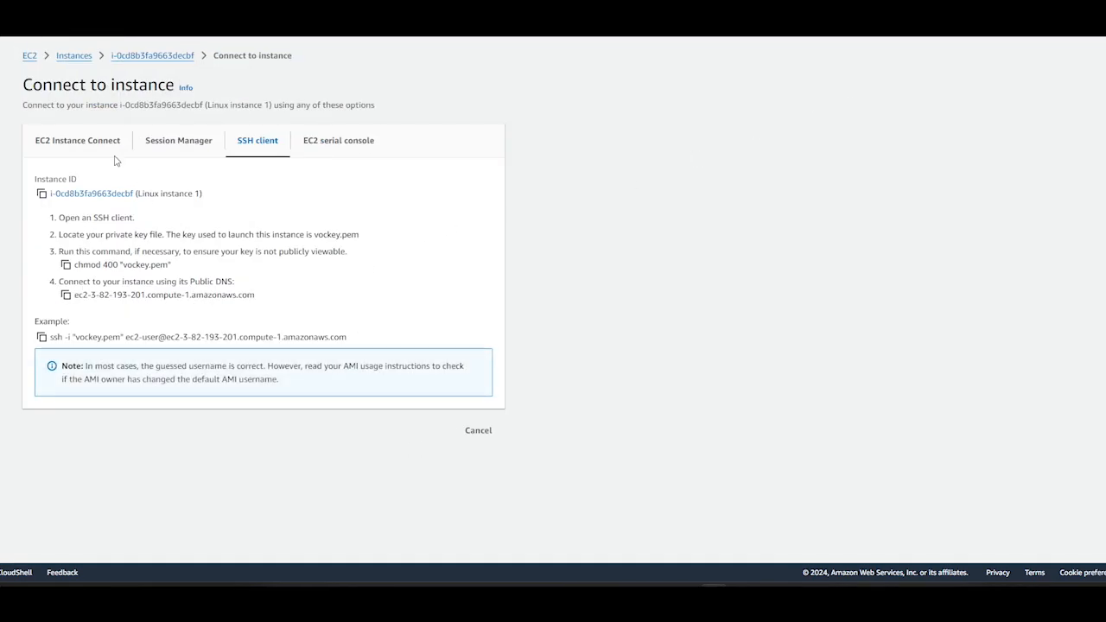
{"action": "left_click", "coordinate": [76, 145]}
{"action": "scroll", "coordinate": [464, 449], "scroll_direction": "down", "scroll_amount": 1}
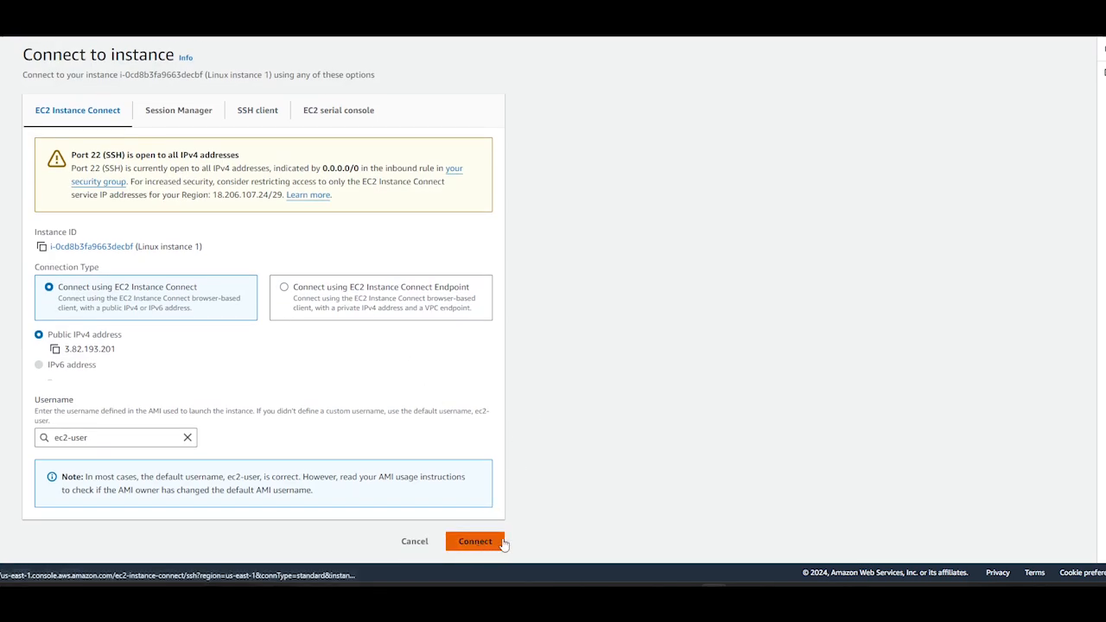
{"action": "left_click", "coordinate": [494, 545]}
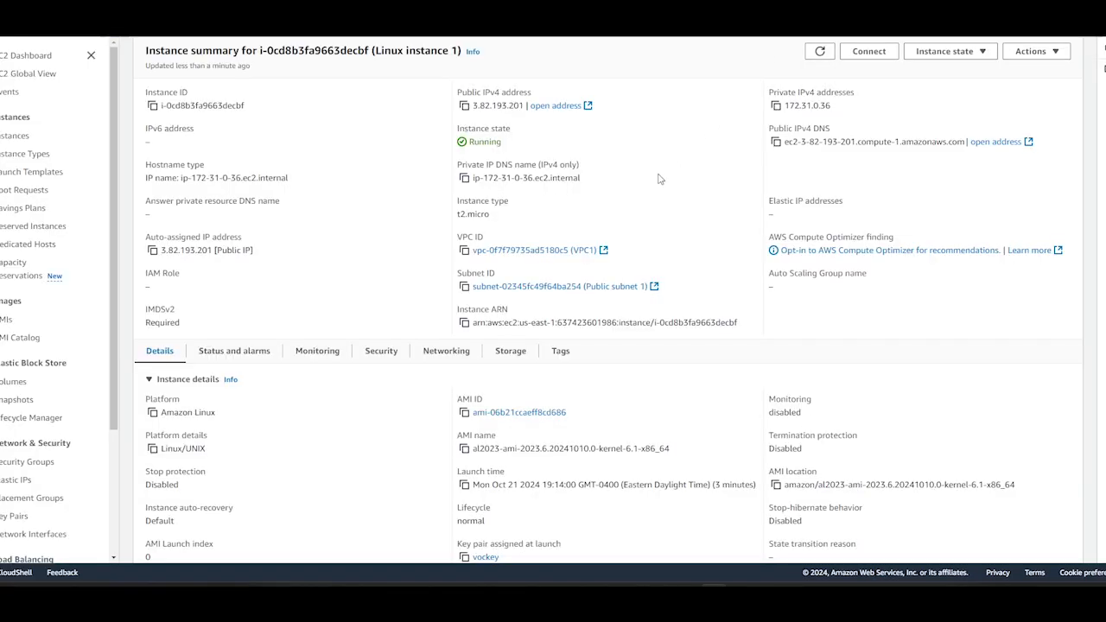
Copy the private IPv4 address of Linux instance 2 from its instance summary
{"action": "scroll", "coordinate": [395, 239], "scroll_direction": "up", "scroll_amount": 1}
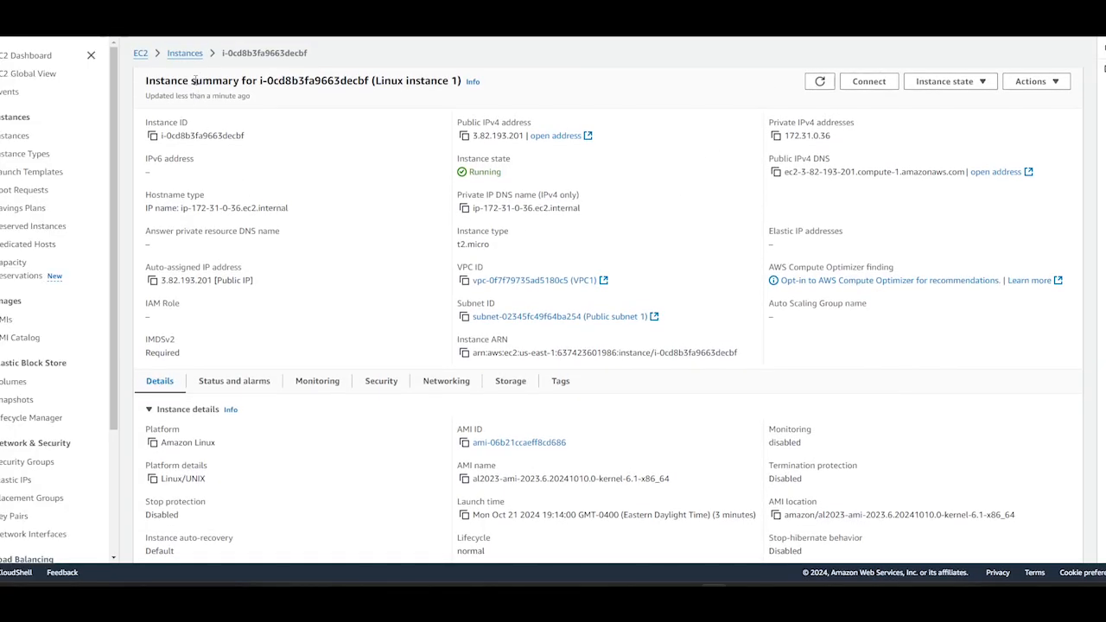
{"action": "left_click", "coordinate": [192, 51]}
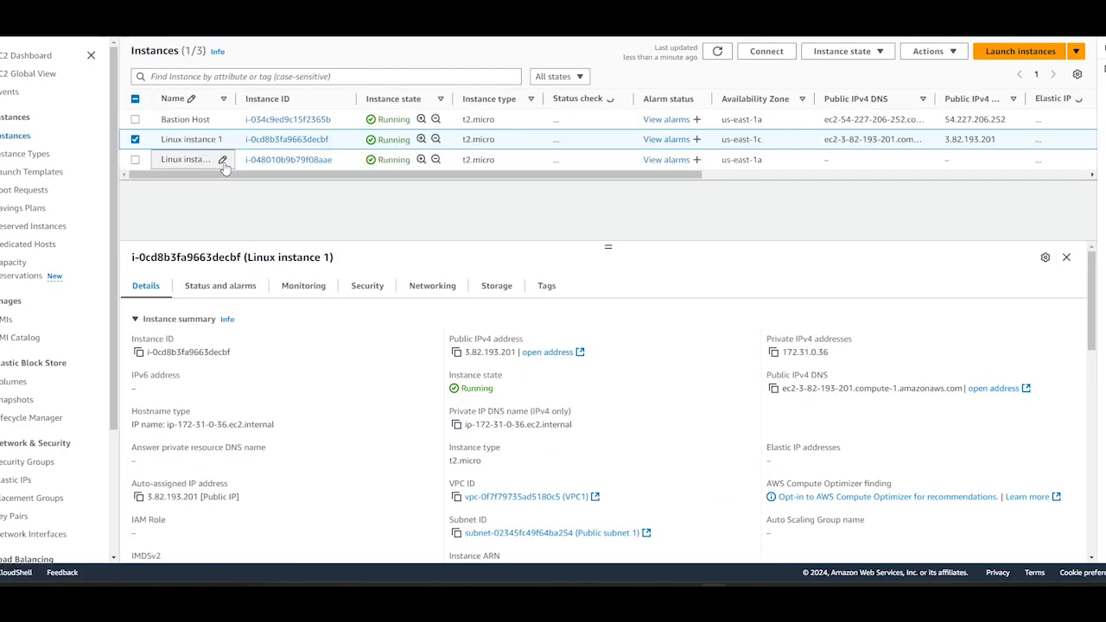
{"action": "left_click", "coordinate": [251, 159]}
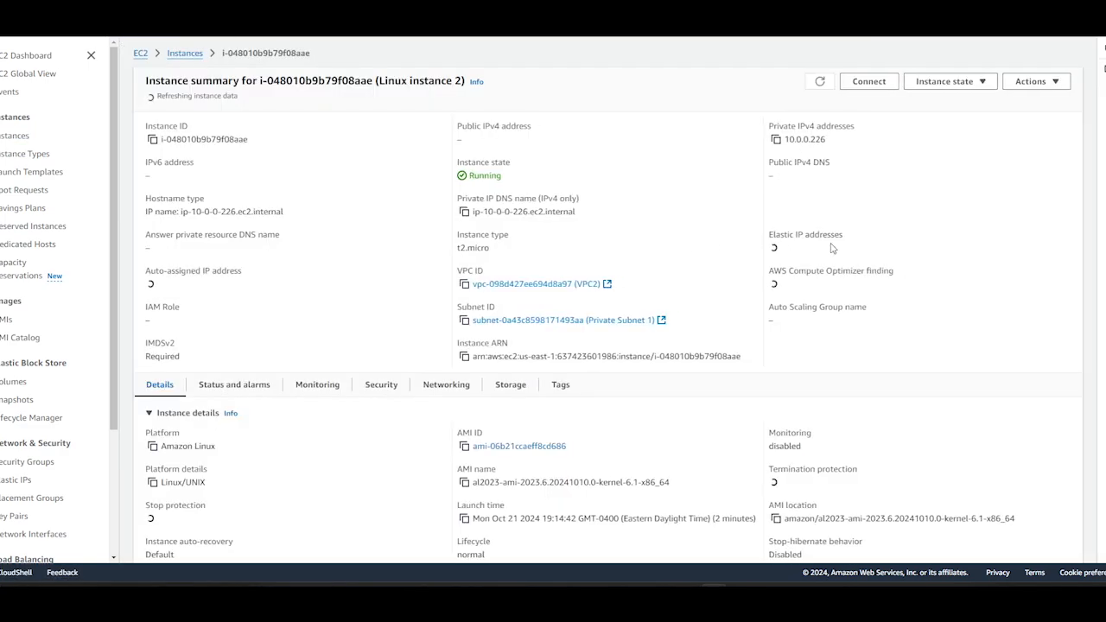
{"action": "left_click", "coordinate": [776, 137]}
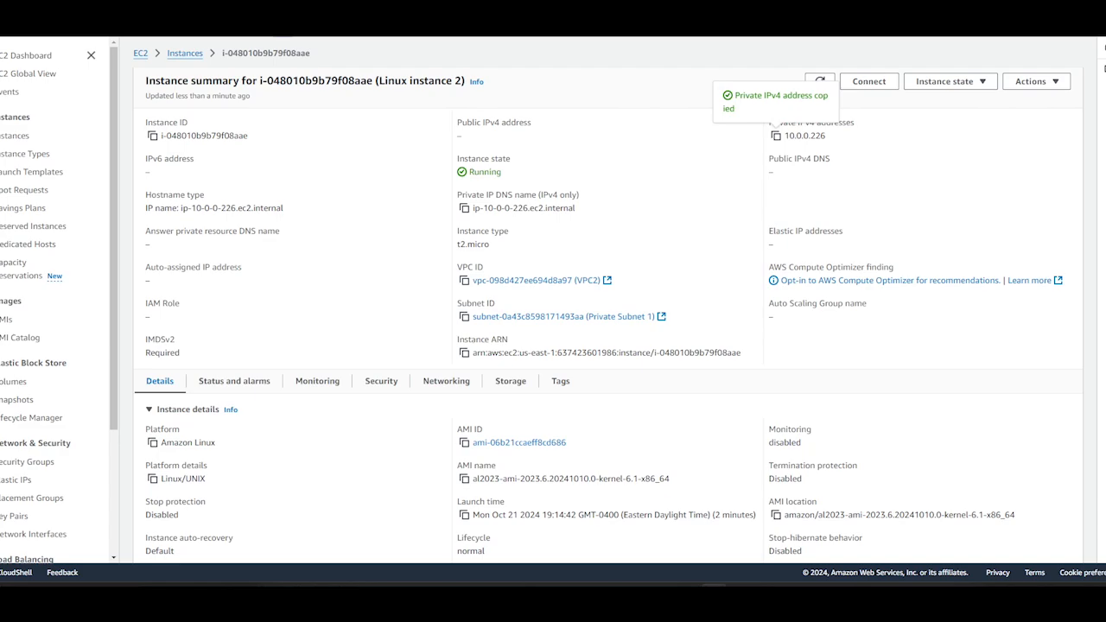
Ping Linux instance 2's private address 10.0.0.226 from the Linux instance 1 terminal
{"action": "left_click", "coordinate": [674, 11]}
{"action": "left_click", "coordinate": [188, 200]}
{"action": "key", "text": "Return"}
{"action": "key", "text": "Return"}
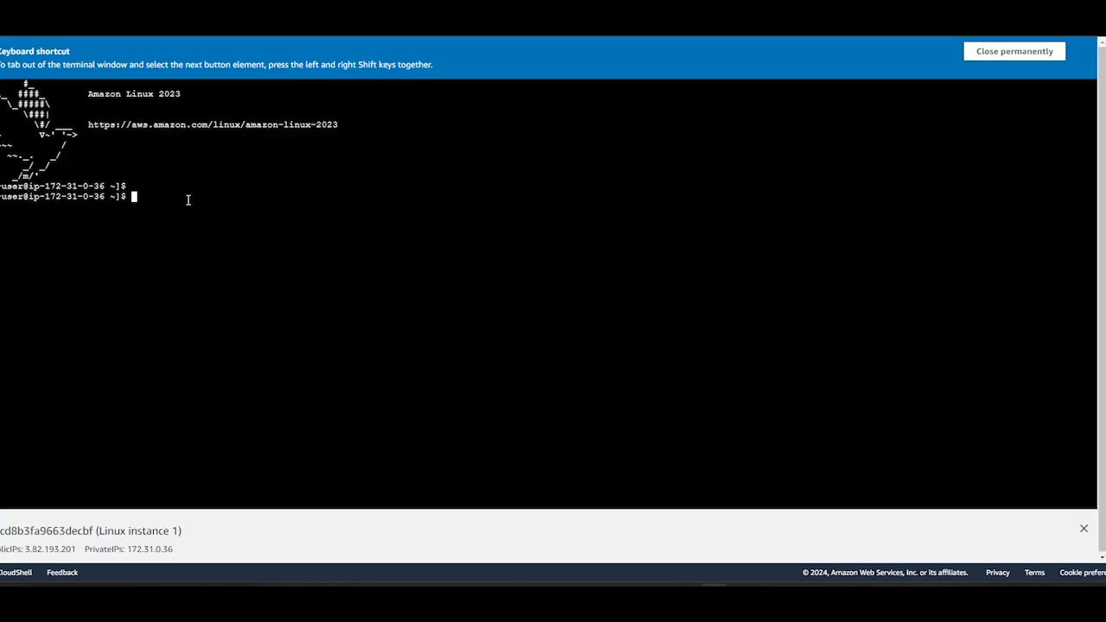
{"action": "type", "text": "ping"}
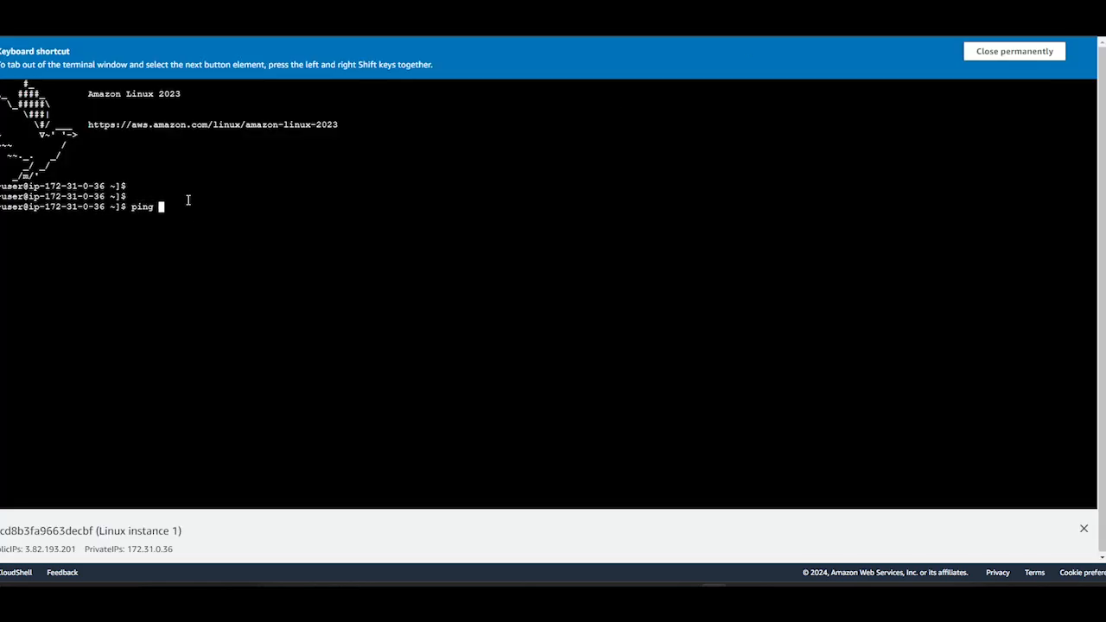
{"action": "right_click", "coordinate": [189, 200]}
{"action": "left_click", "coordinate": [229, 334]}
{"action": "key", "text": "Return"}
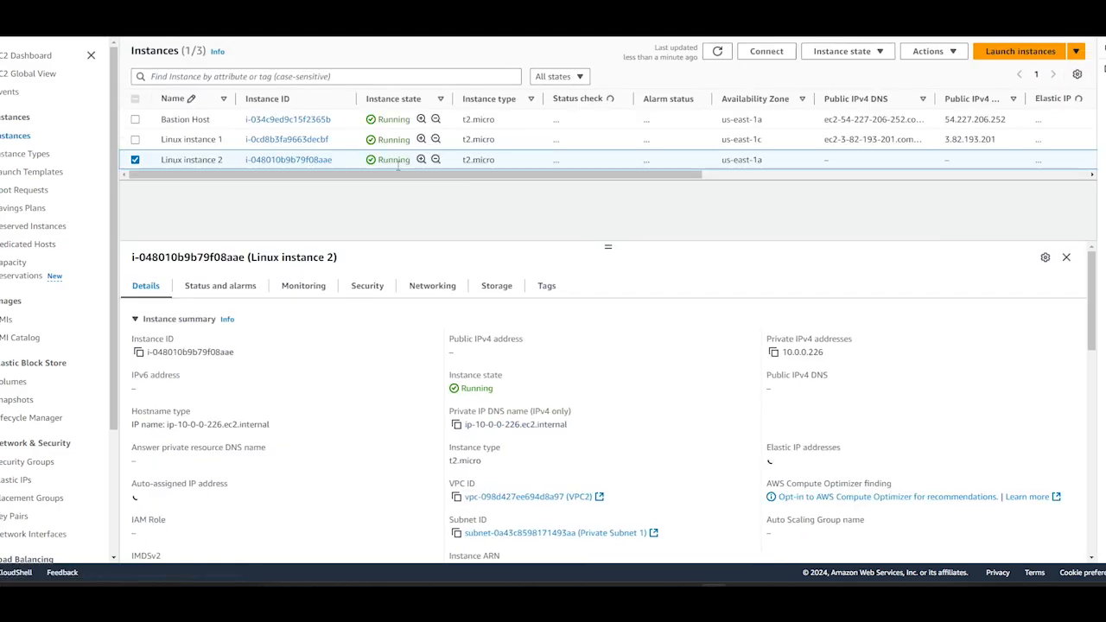
Open the security group of Linux instance 2 and check the type and source of its inbound rule
{"action": "left_click", "coordinate": [298, 162]}
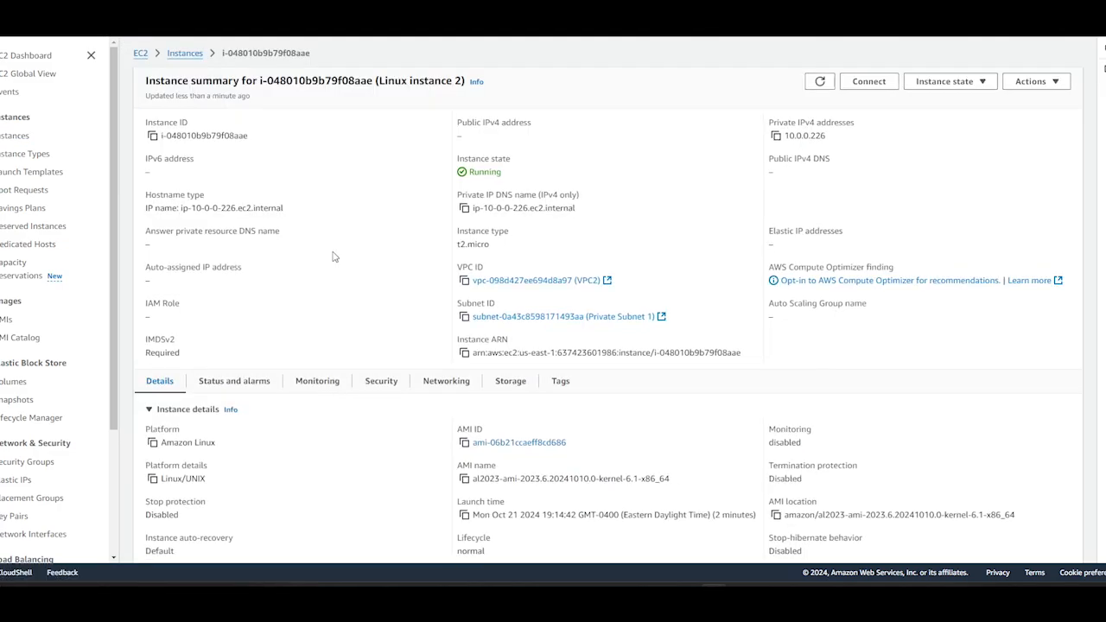
{"action": "scroll", "coordinate": [363, 294], "scroll_direction": "down", "scroll_amount": 4}
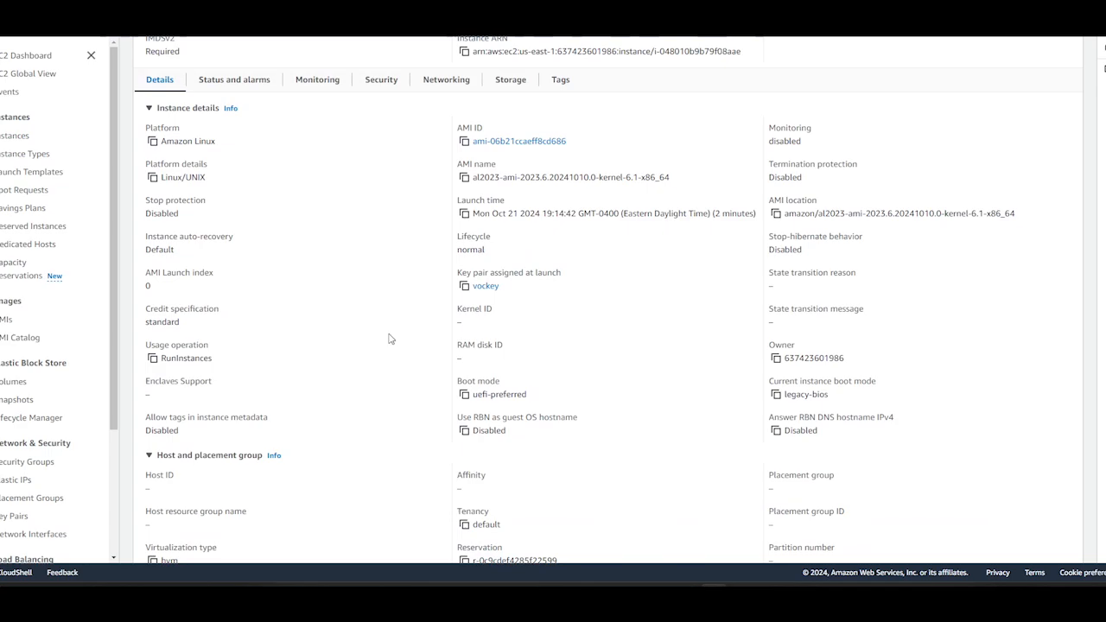
{"action": "left_click", "coordinate": [381, 79]}
{"action": "left_click", "coordinate": [292, 304]}
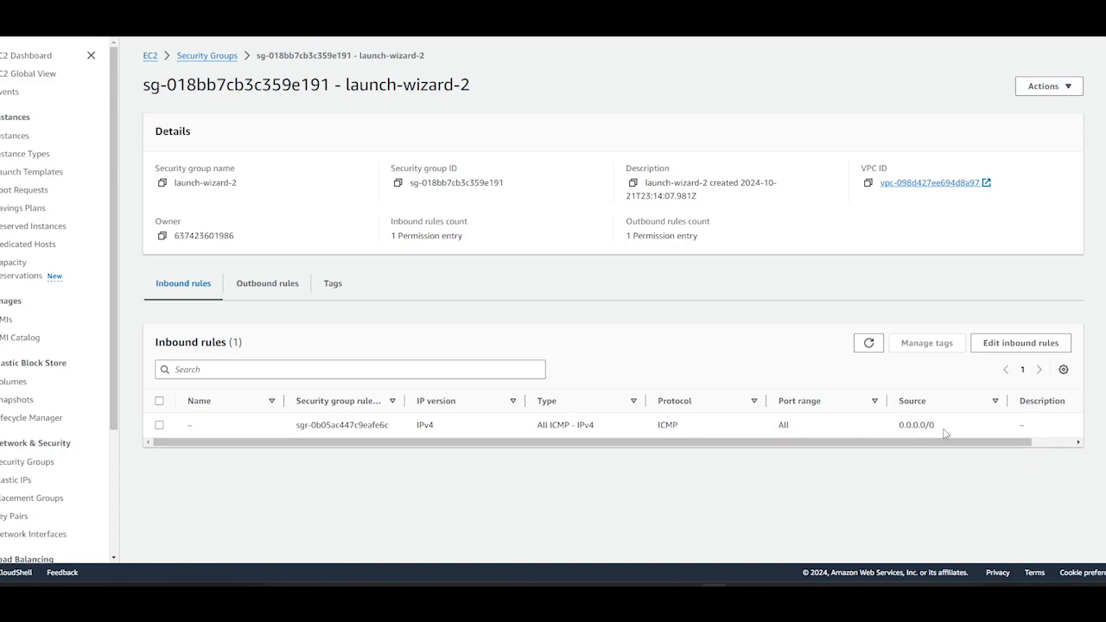
{"action": "left_click_drag", "start_coordinate": [900, 424], "coordinate": [939, 422]}
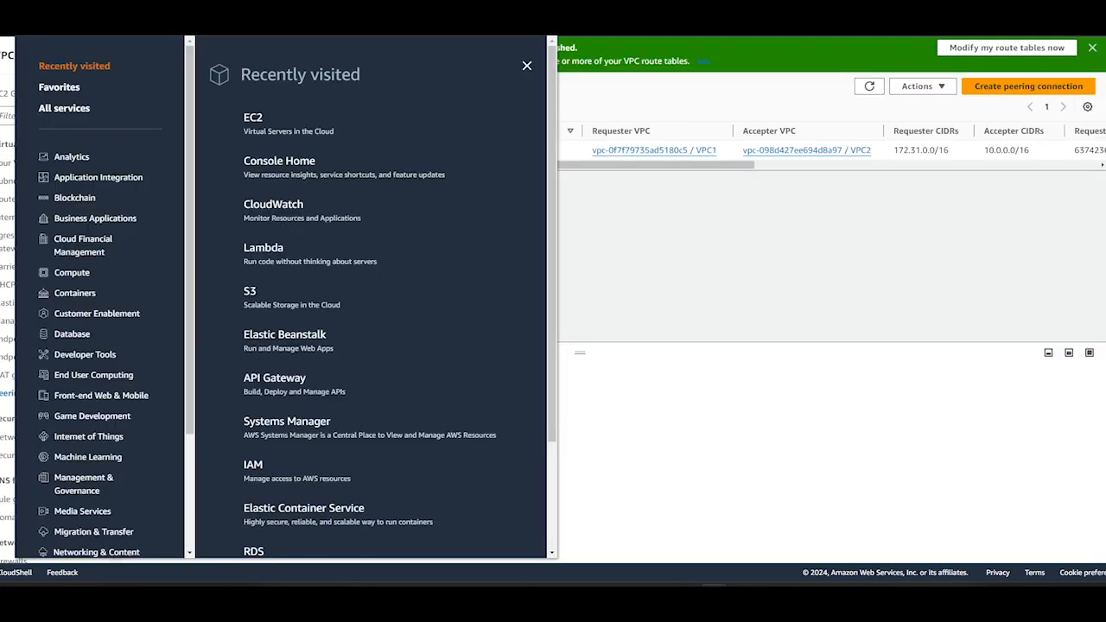
Open the routes of VPC1's main route table for editing and bring up the network diagram for reference
{"action": "left_click", "coordinate": [612, 259]}
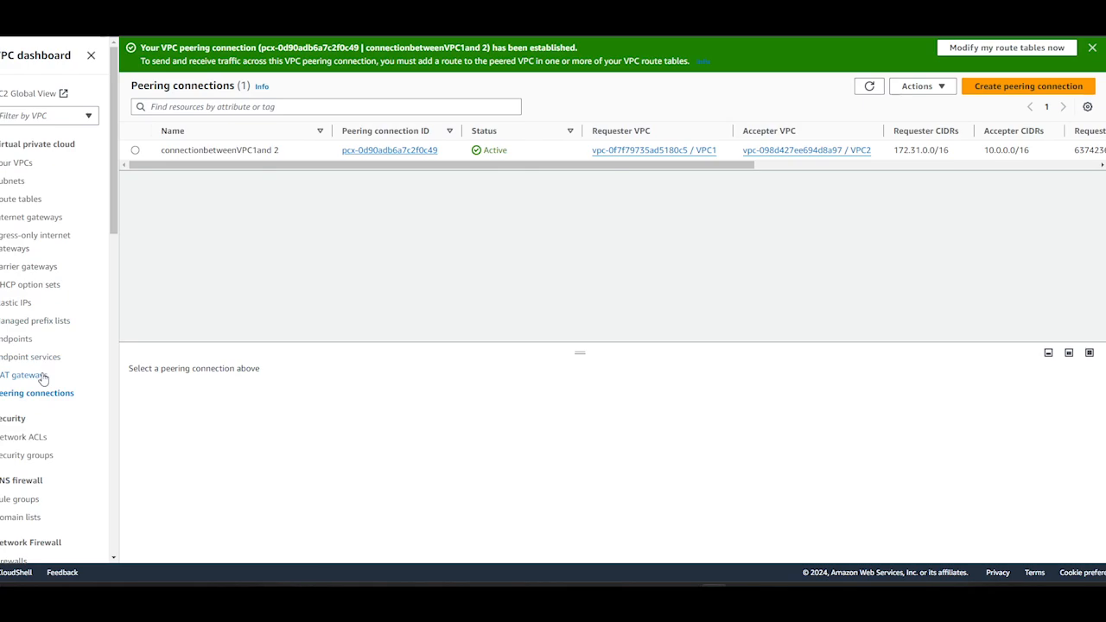
{"action": "left_click", "coordinate": [24, 200]}
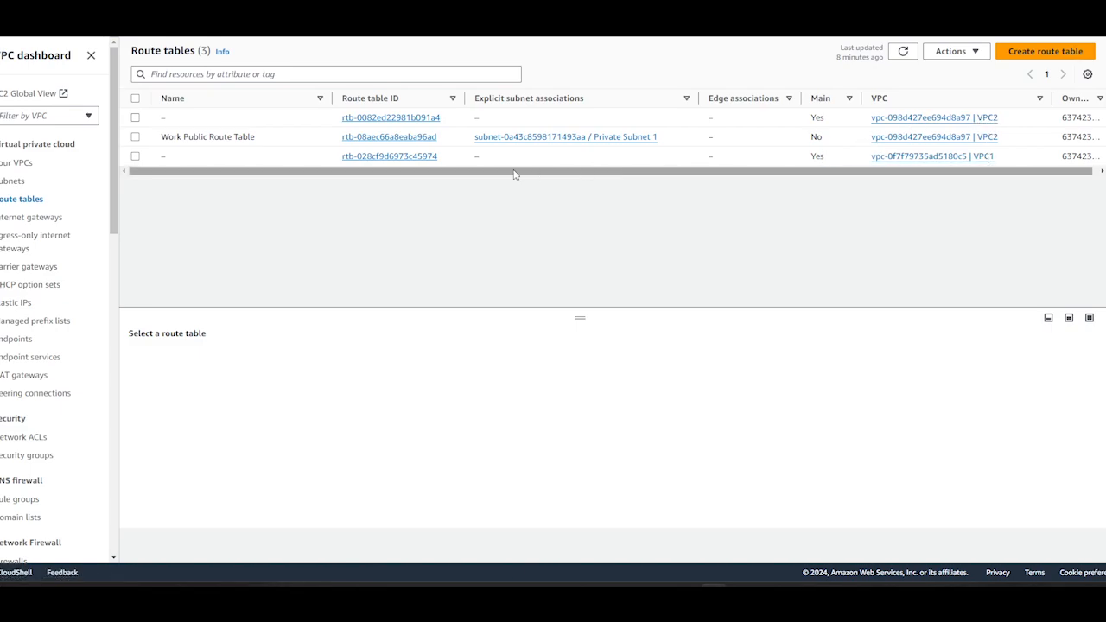
{"action": "left_click", "coordinate": [395, 157]}
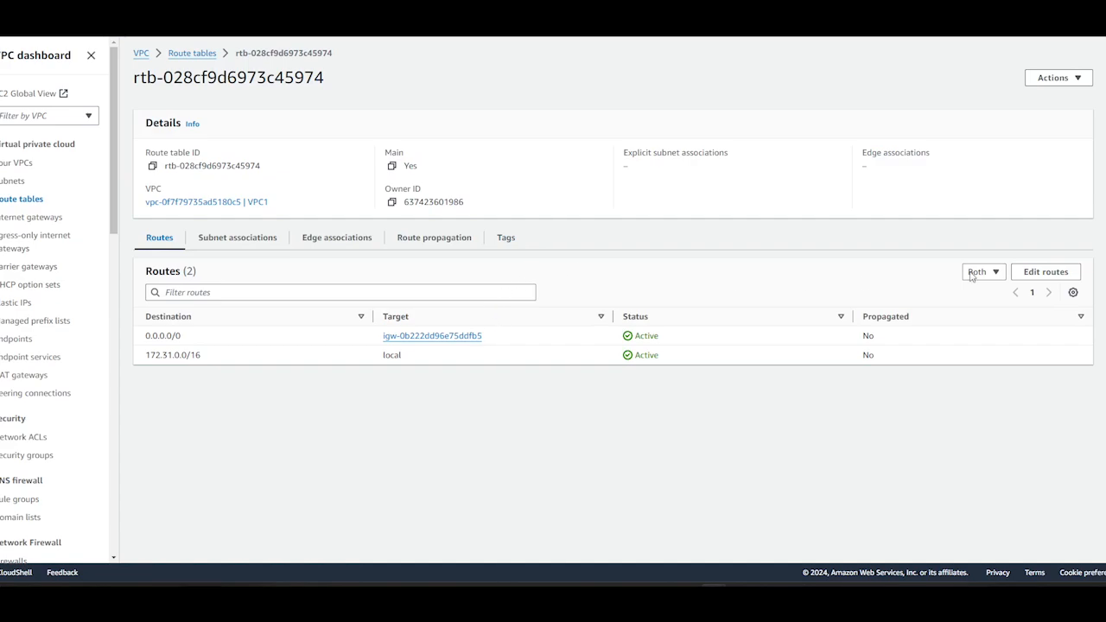
{"action": "left_click", "coordinate": [1050, 273]}
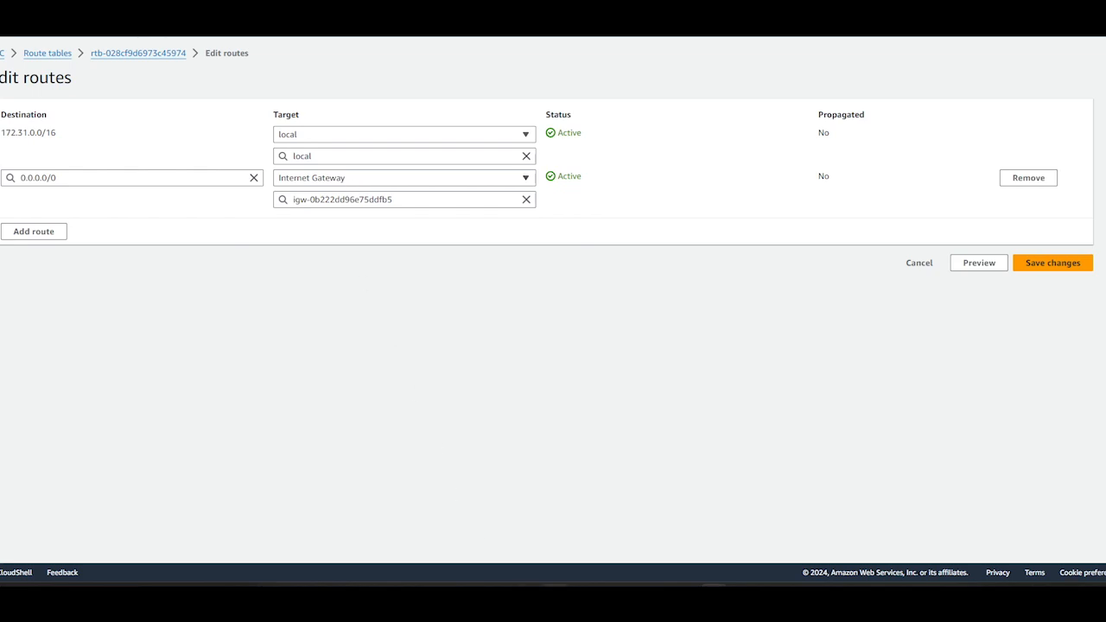
{"action": "left_click", "coordinate": [713, 594]}
{"action": "left_click_drag", "start_coordinate": [491, 316], "coordinate": [415, 257]}
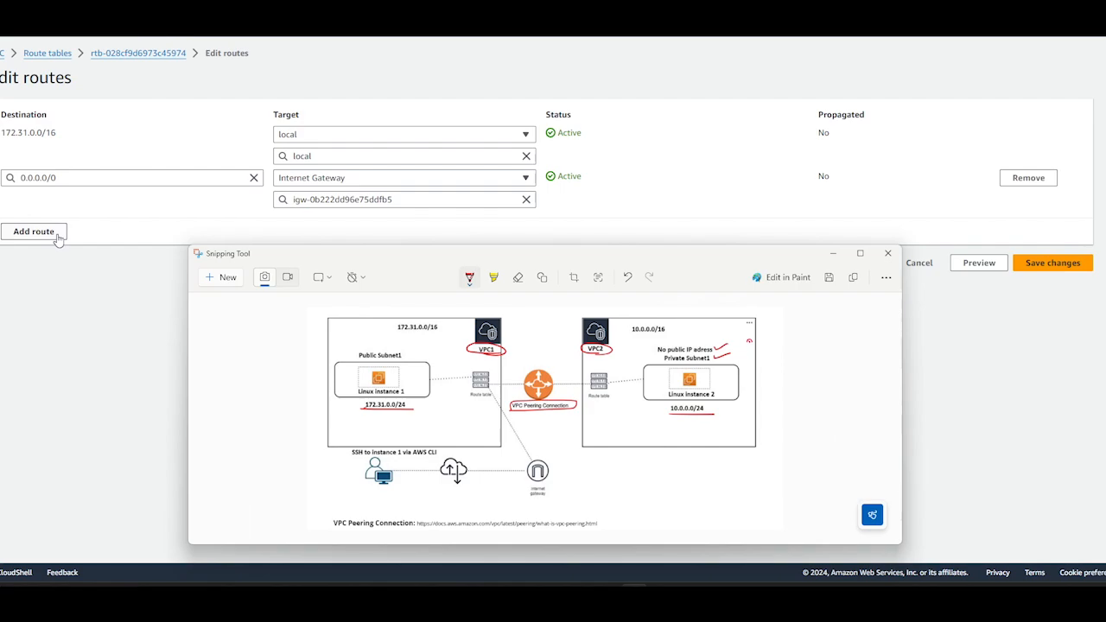
Add a route with destination 10.0.0.0/16 to VPC1's route table
{"action": "left_click", "coordinate": [54, 233]}
{"action": "left_click", "coordinate": [52, 222]}
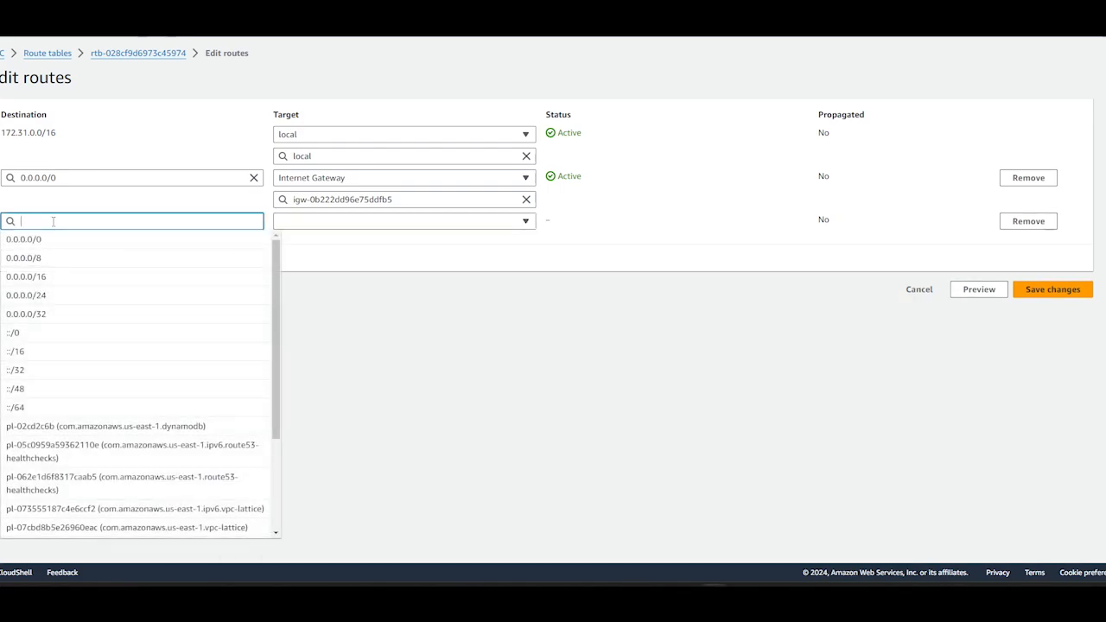
{"action": "type", "text": "10.0.0"}
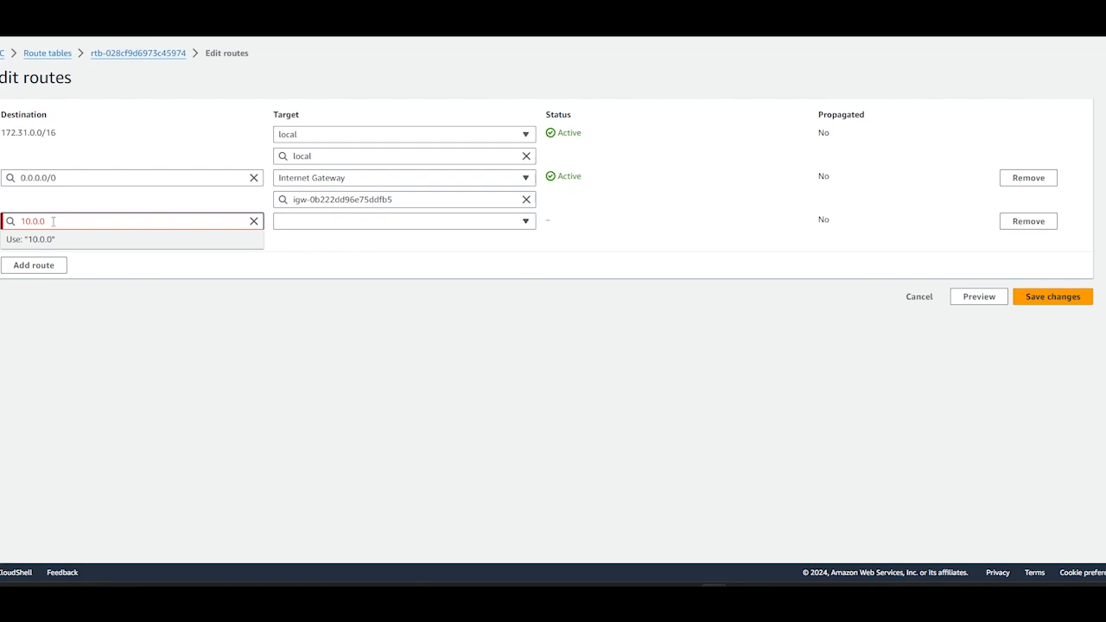
{"action": "type", "text": ".0/16"}
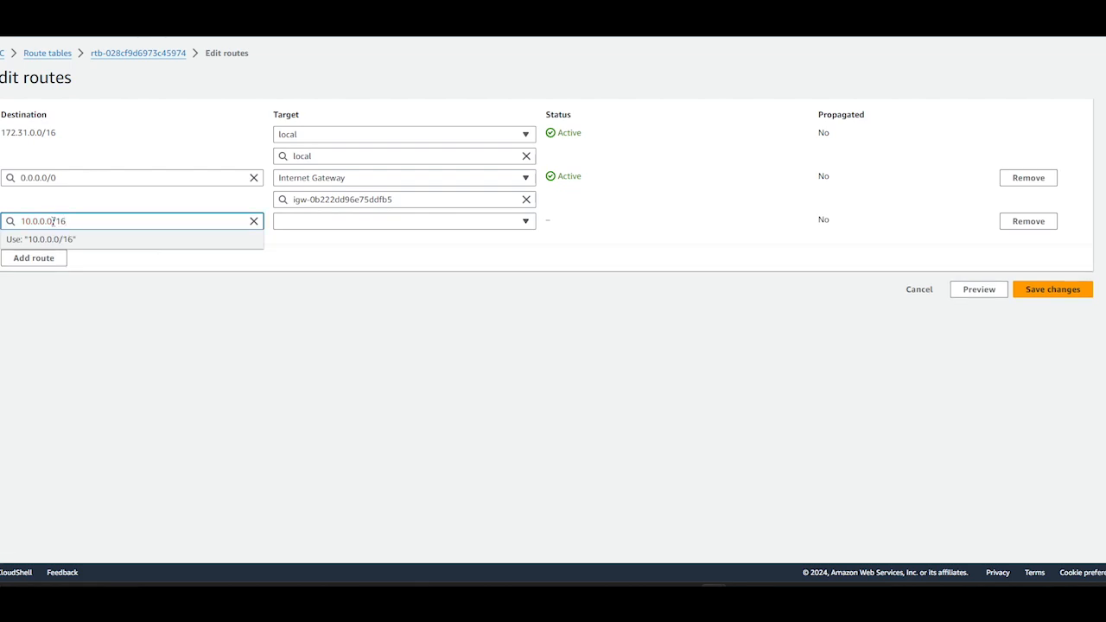
{"action": "left_click", "coordinate": [77, 241]}
Set the 10.0.0.0/16 route's target to the peering connection between VPC1 and VPC2 and save the route changes
{"action": "left_click", "coordinate": [328, 227]}
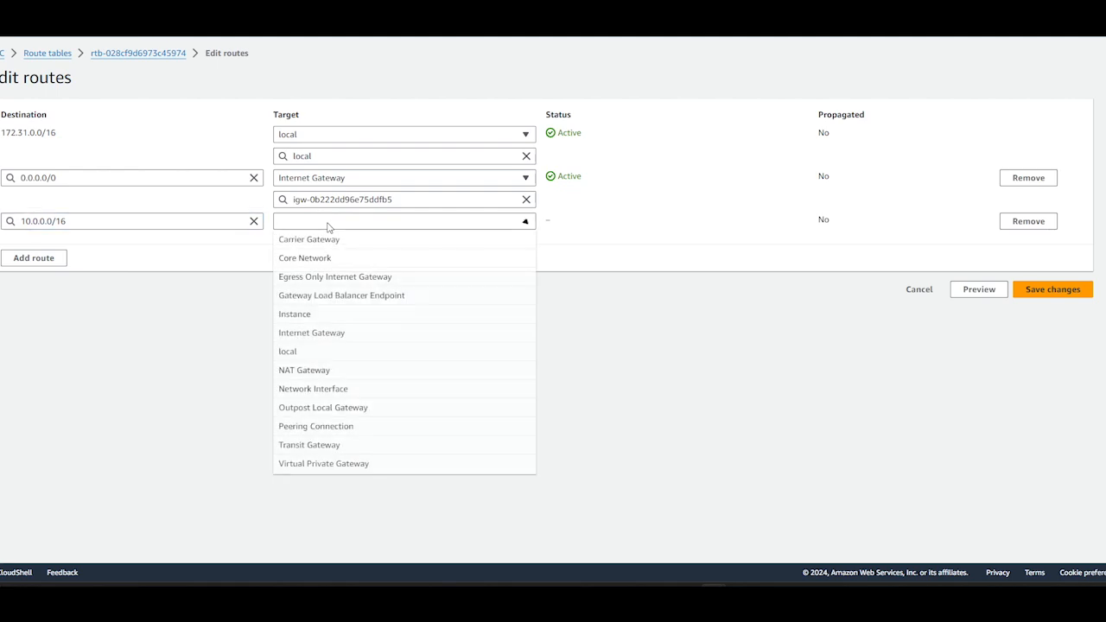
{"action": "left_click", "coordinate": [348, 426]}
{"action": "left_click", "coordinate": [363, 244]}
{"action": "left_click", "coordinate": [358, 279]}
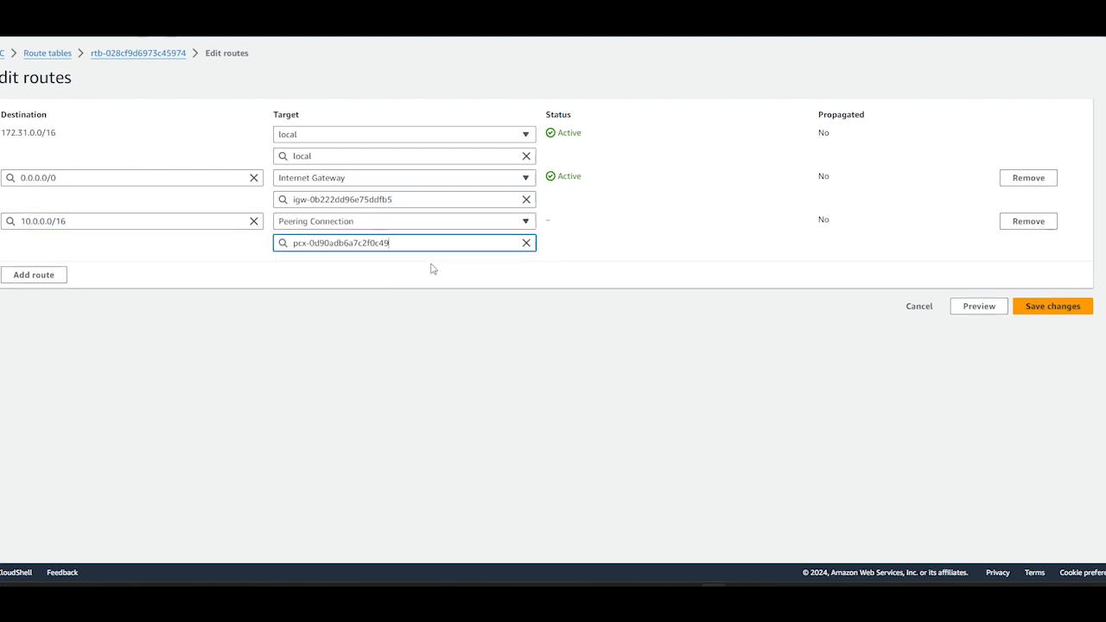
{"action": "left_click", "coordinate": [1052, 307]}
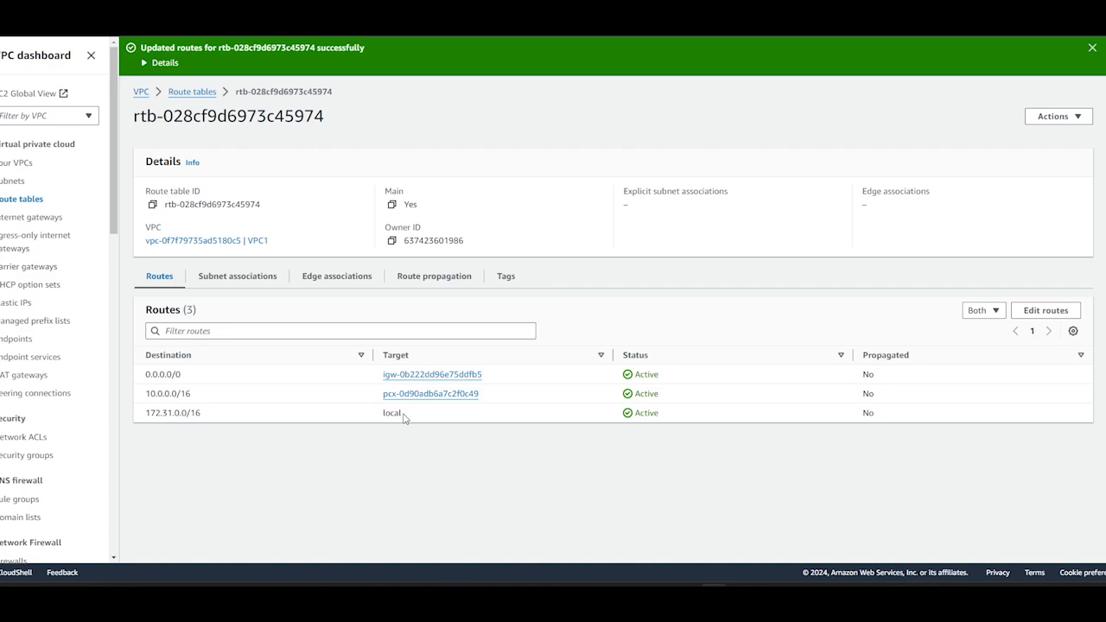
Open VPC2's main route table for route editing and add a route with destination 172.31.0.0/16
{"action": "left_click", "coordinate": [204, 95]}
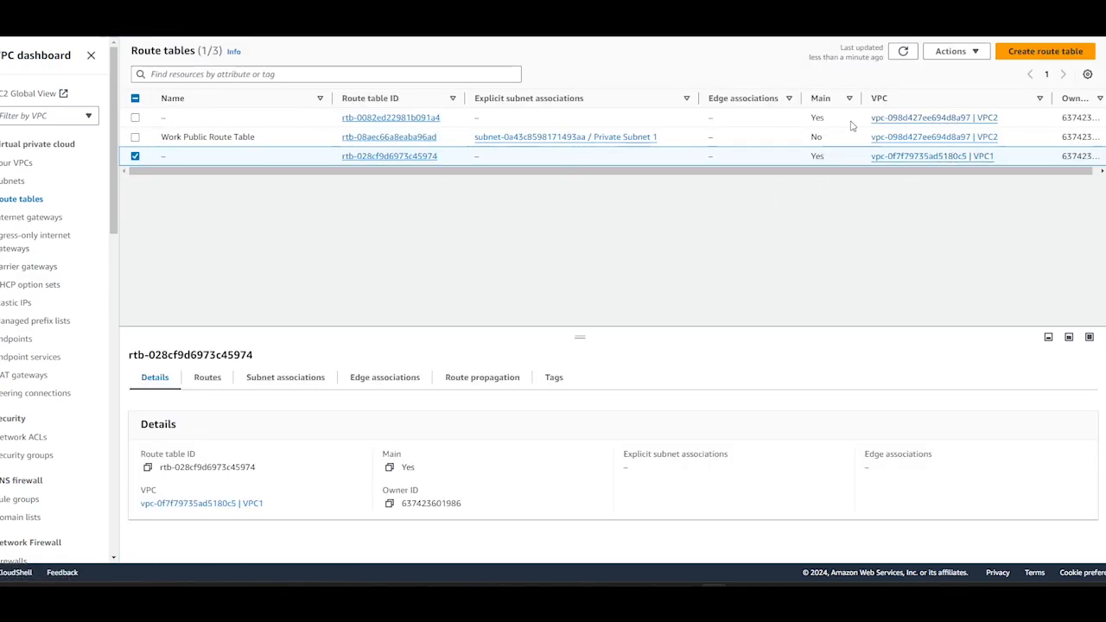
{"action": "left_click", "coordinate": [418, 118]}
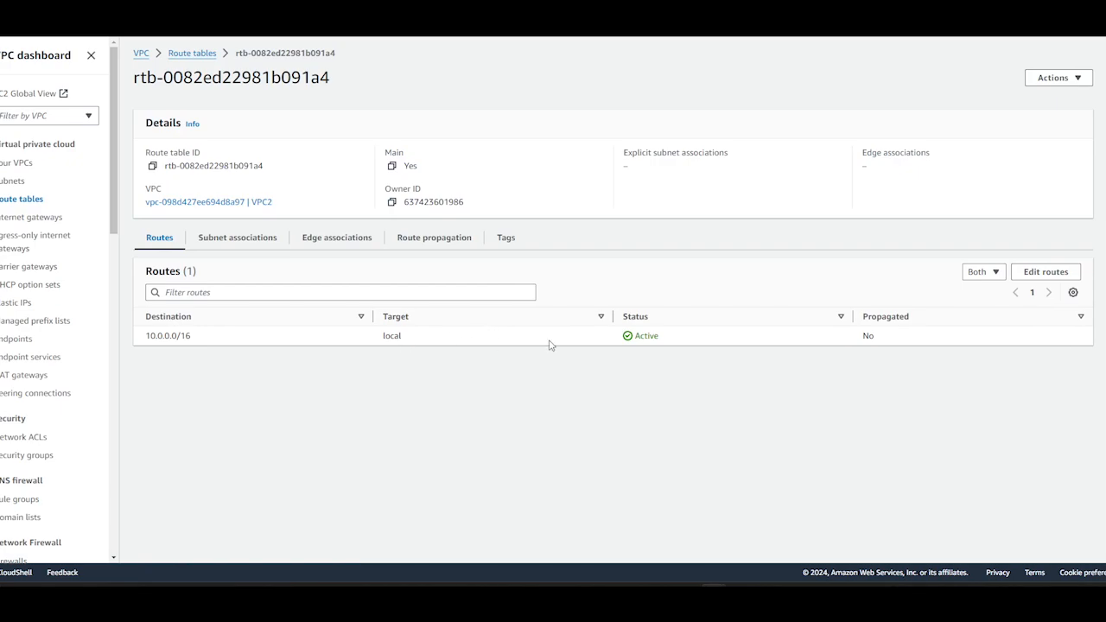
{"action": "left_click", "coordinate": [1038, 274]}
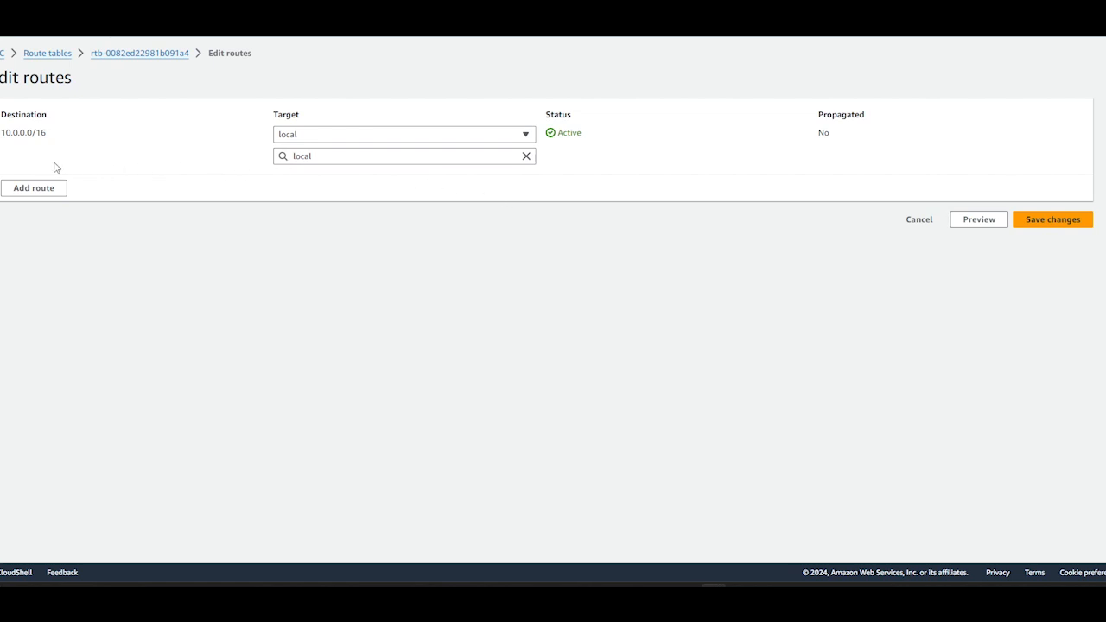
{"action": "left_click", "coordinate": [27, 188]}
{"action": "left_click", "coordinate": [37, 178]}
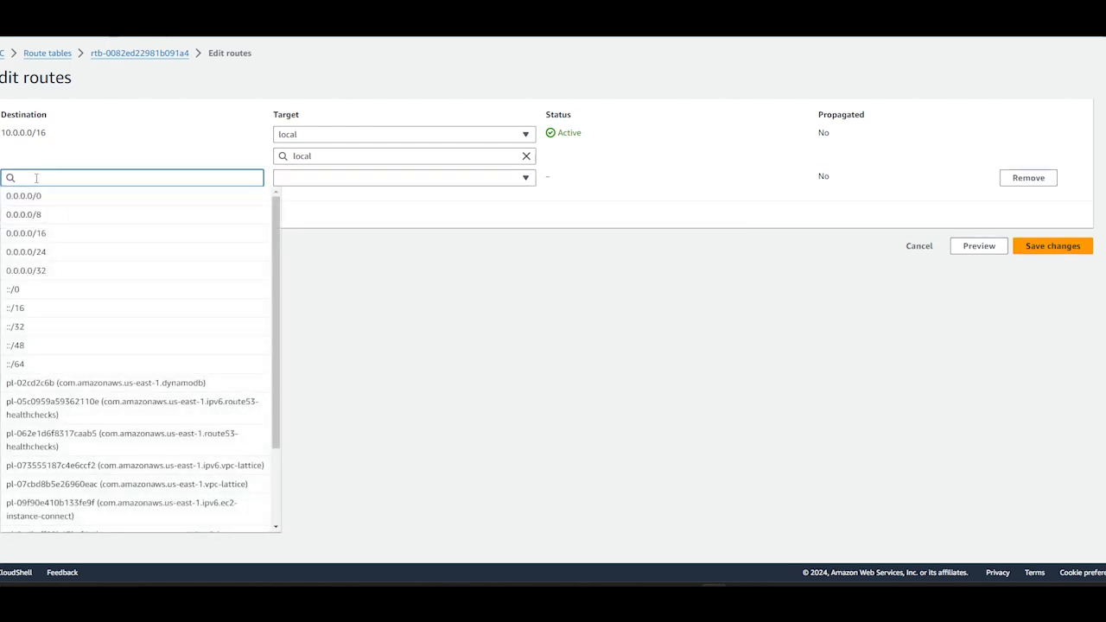
{"action": "type", "text": "172.31."}
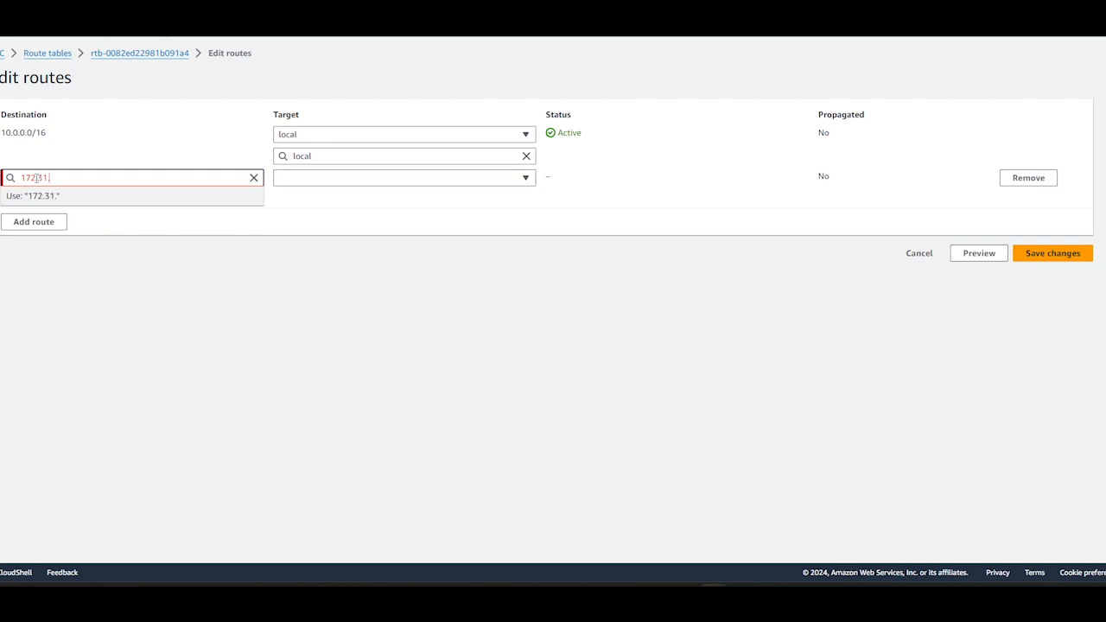
{"action": "type", "text": "0.0/16"}
{"action": "left_click", "coordinate": [121, 273]}
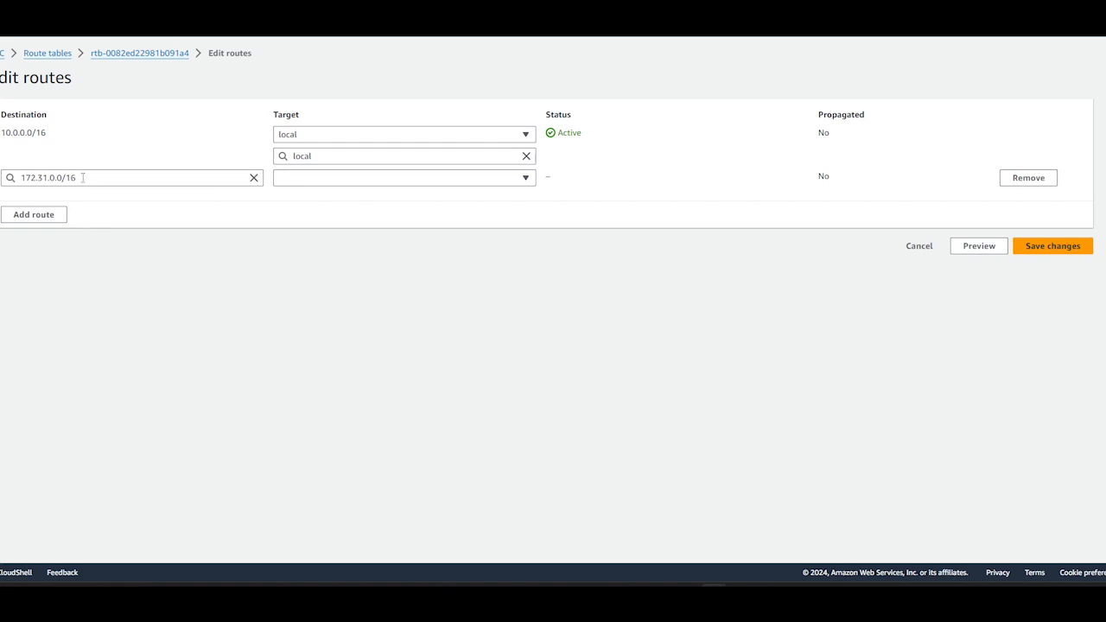
Set the 172.31.0.0/16 route's target to the peering connection between VPC1 and VPC2 and save the route changes
{"action": "left_click", "coordinate": [350, 179]}
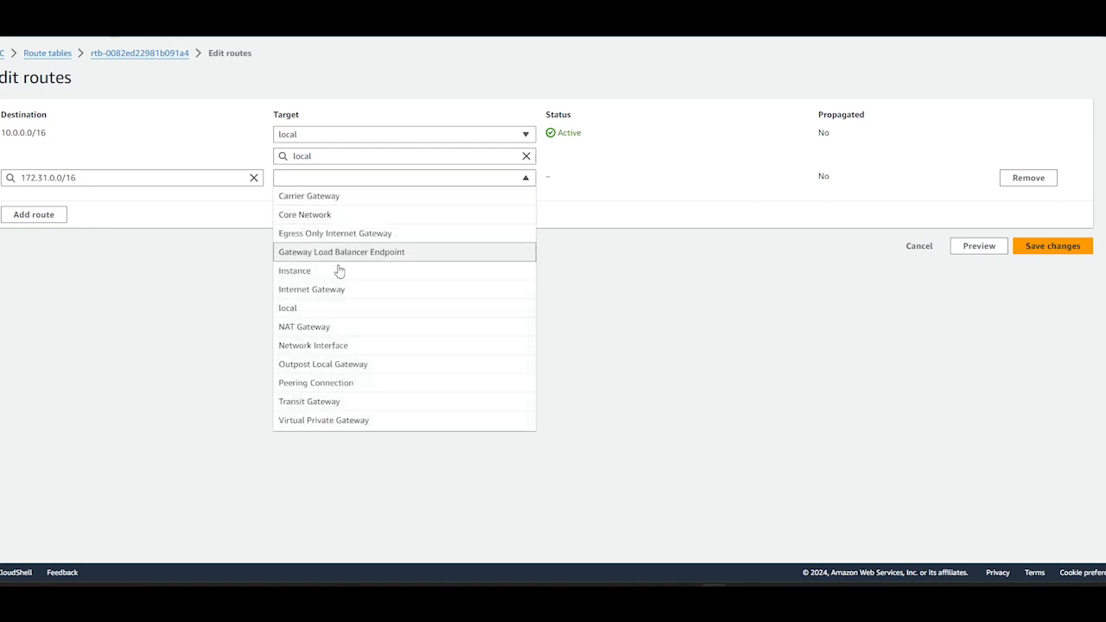
{"action": "left_click", "coordinate": [349, 386]}
{"action": "left_click", "coordinate": [331, 198]}
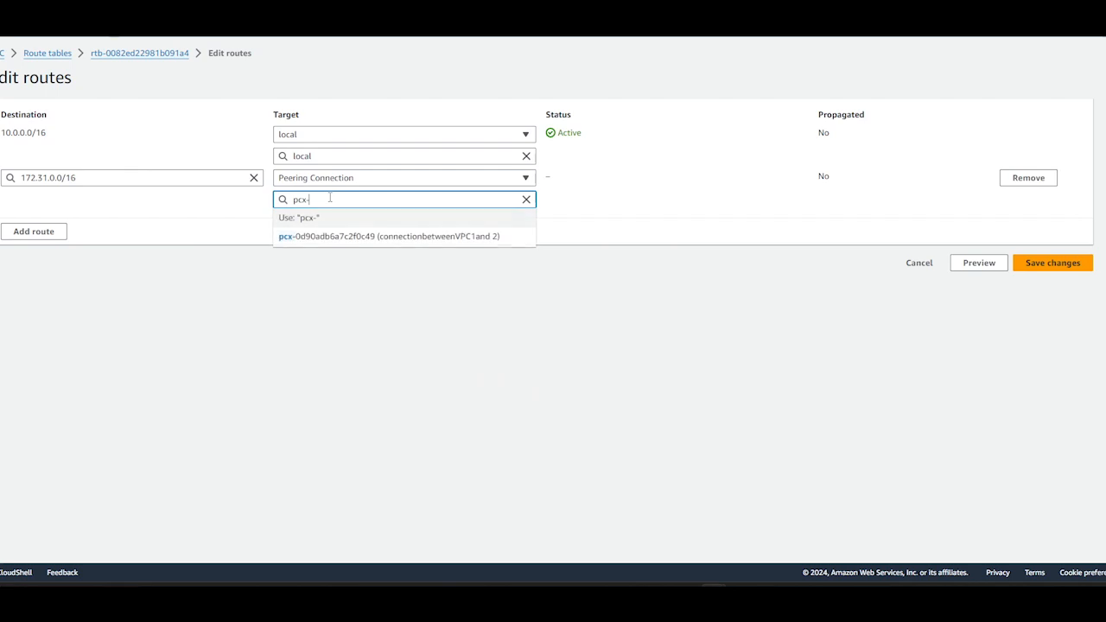
{"action": "left_click", "coordinate": [330, 238]}
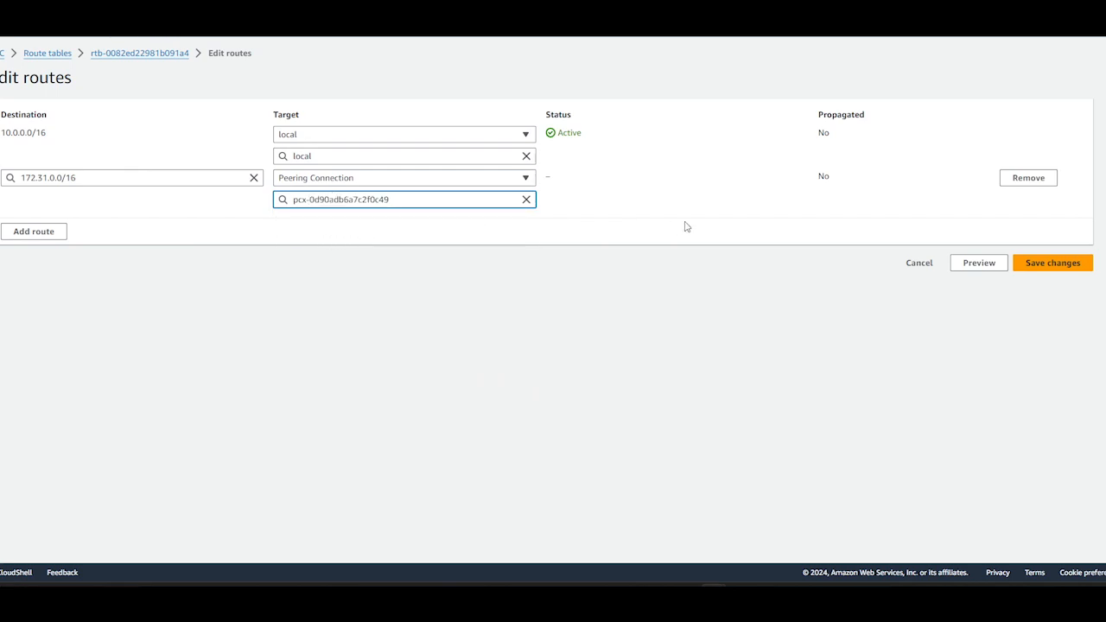
{"action": "left_click", "coordinate": [1056, 263]}
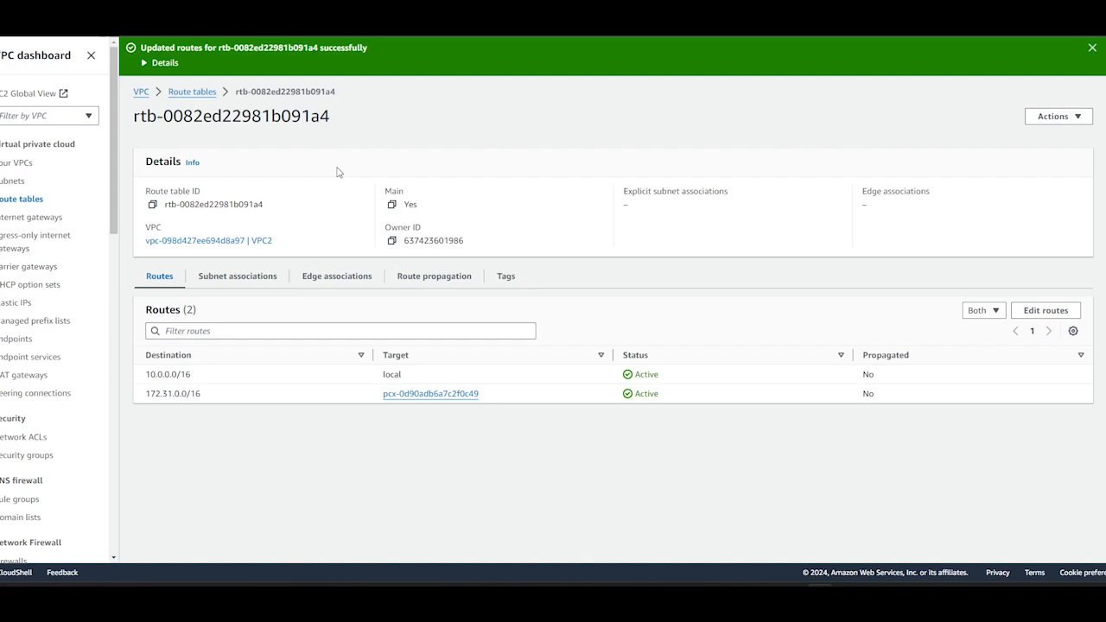
Explicitly associate Private Subnet 1 with VPC2's main route table and save the association
{"action": "left_click", "coordinate": [244, 278]}
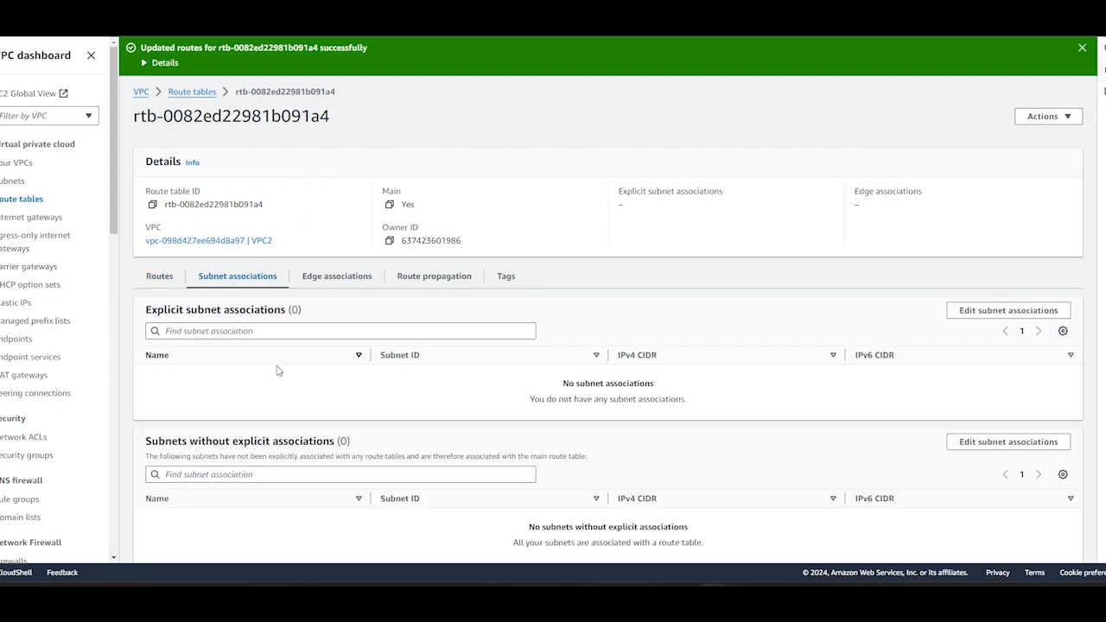
{"action": "scroll", "coordinate": [274, 368], "scroll_direction": "down", "scroll_amount": 1}
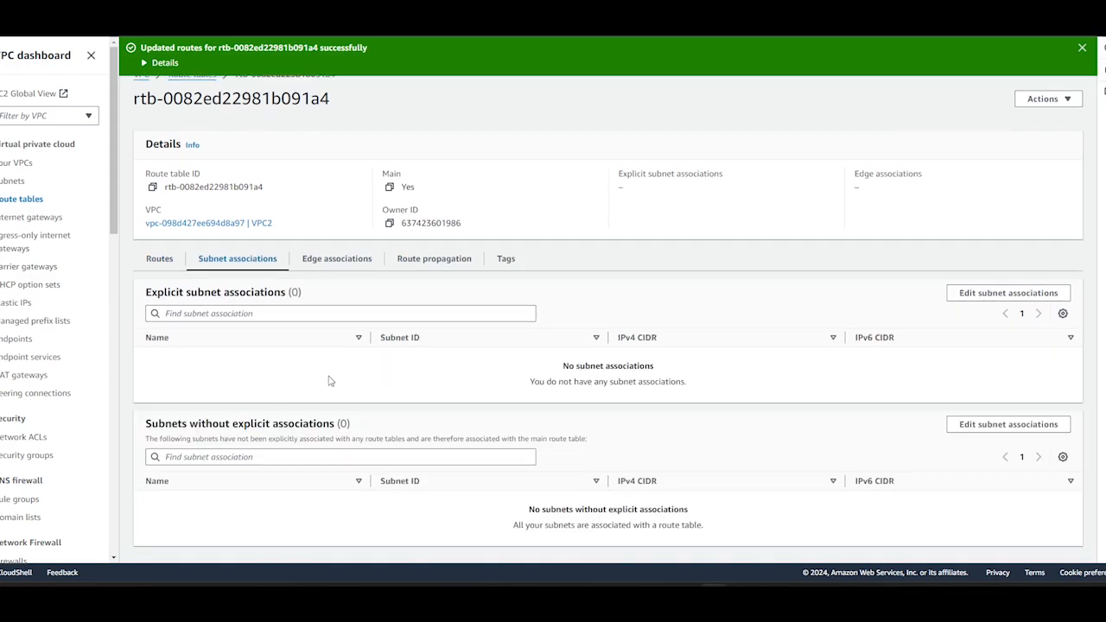
{"action": "left_click", "coordinate": [988, 298]}
{"action": "left_click", "coordinate": [10, 191]}
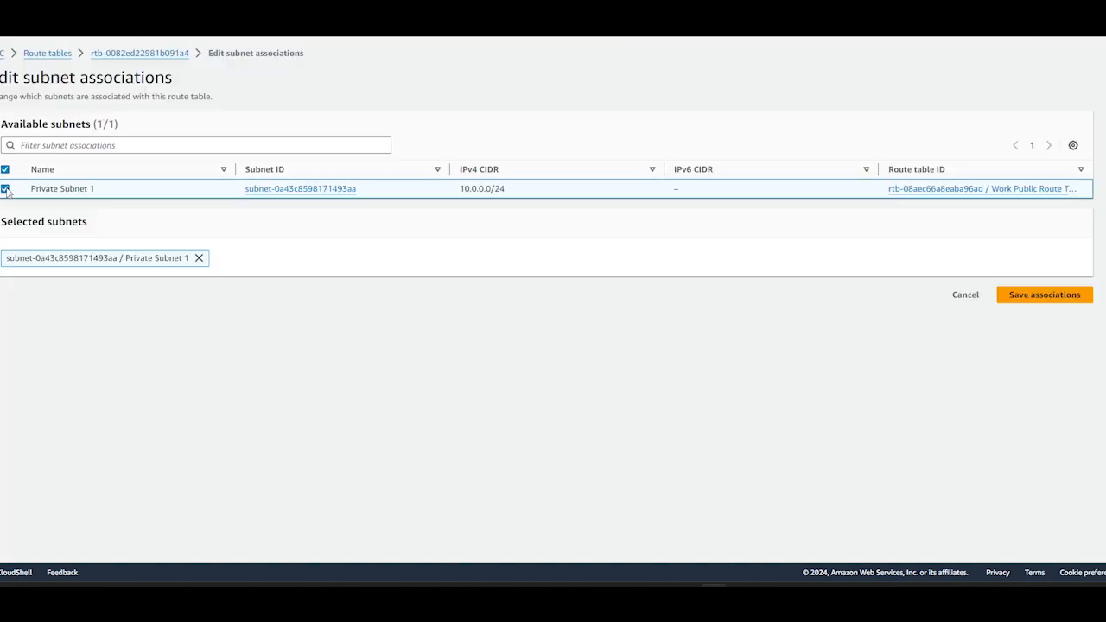
{"action": "left_click", "coordinate": [1036, 298]}
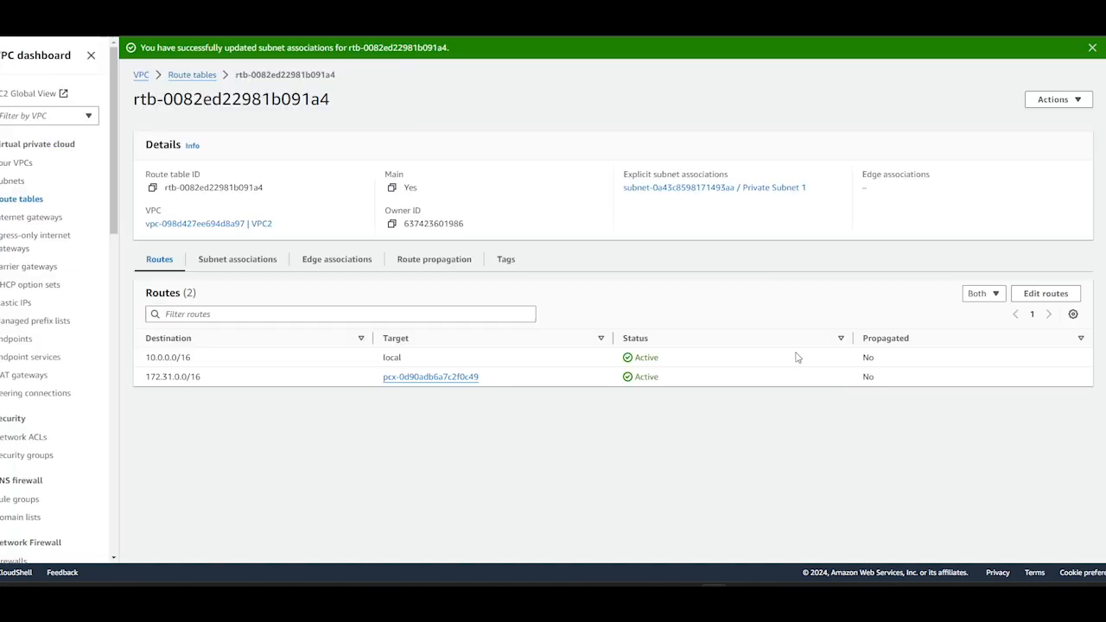
Check VPC1's details, then explicitly associate Public subnet 1 with VPC1's main route table and save the association
{"action": "left_click", "coordinate": [30, 199]}
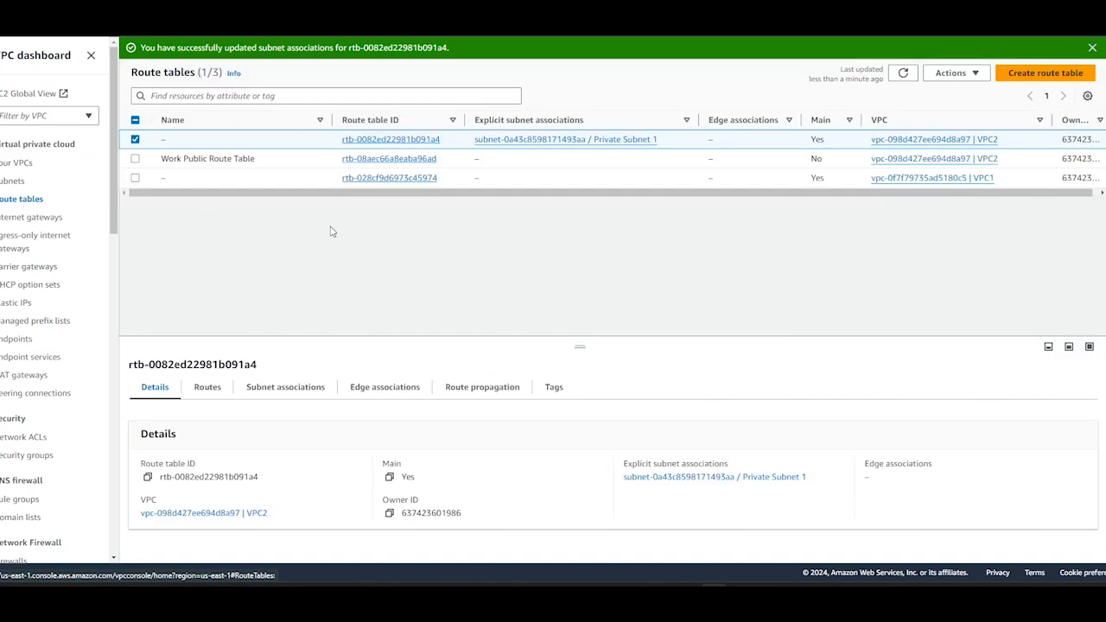
{"action": "left_click", "coordinate": [947, 178]}
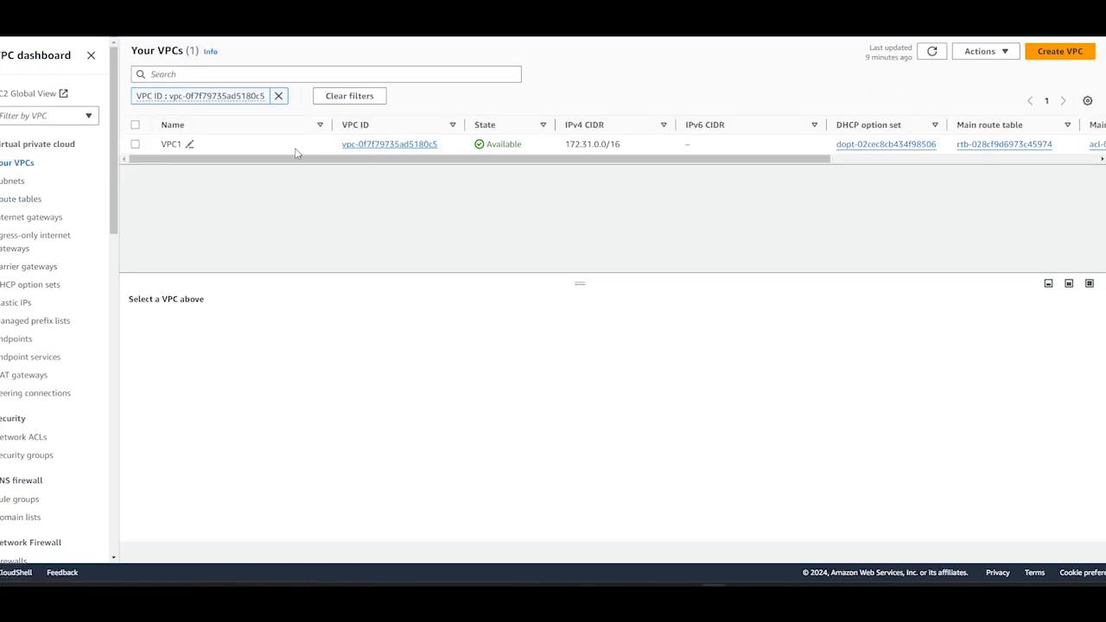
{"action": "left_click", "coordinate": [404, 148]}
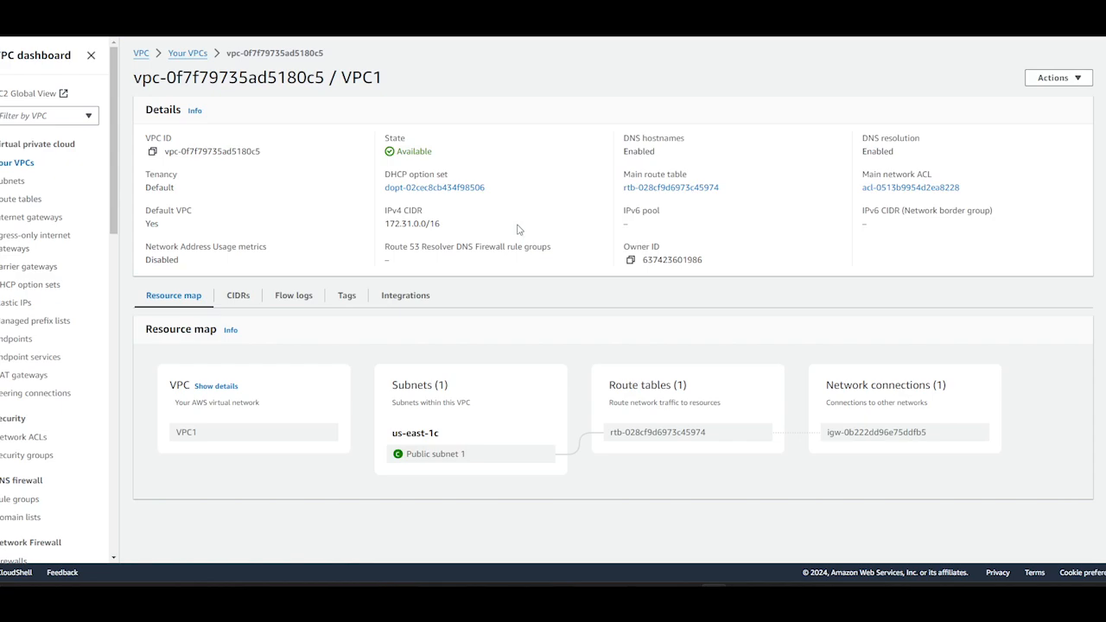
{"action": "left_click", "coordinate": [21, 199]}
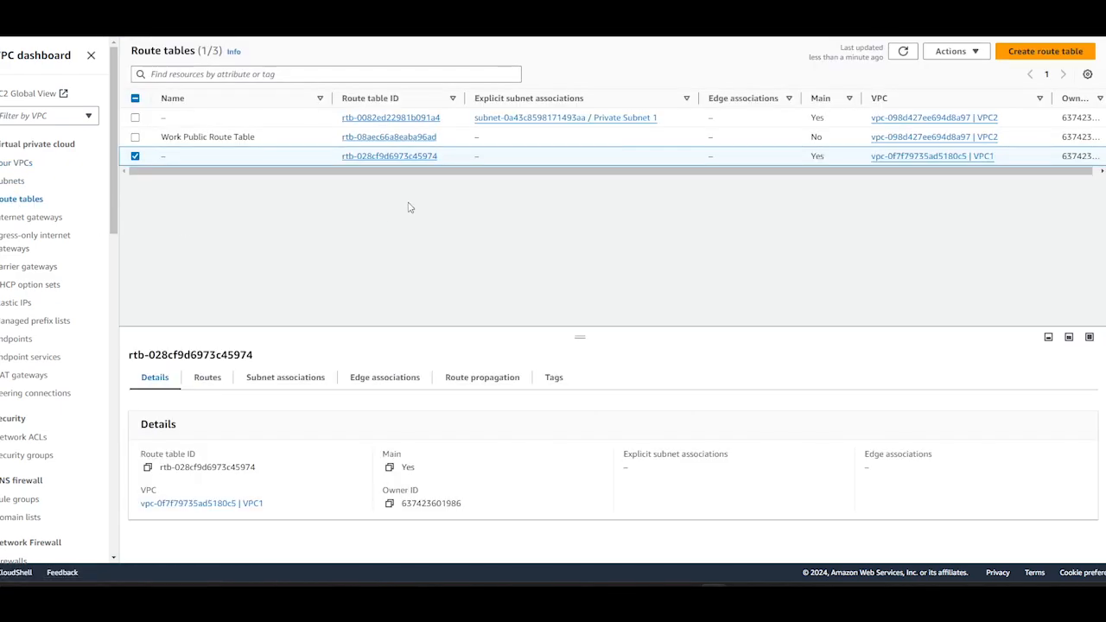
{"action": "left_click", "coordinate": [405, 159]}
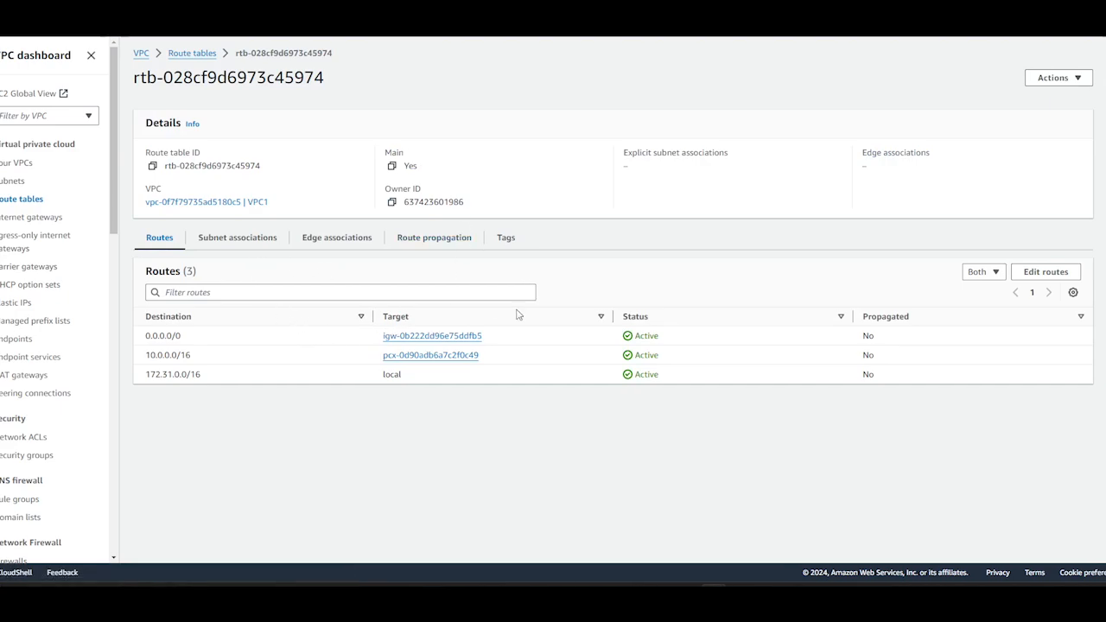
{"action": "left_click", "coordinate": [236, 242]}
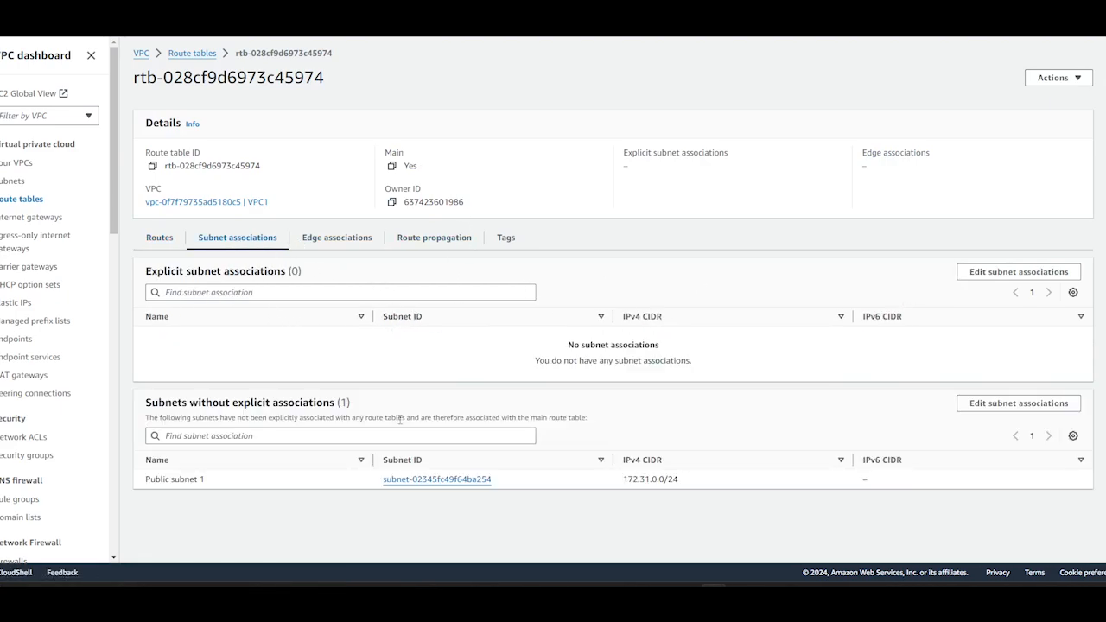
{"action": "left_click", "coordinate": [968, 275]}
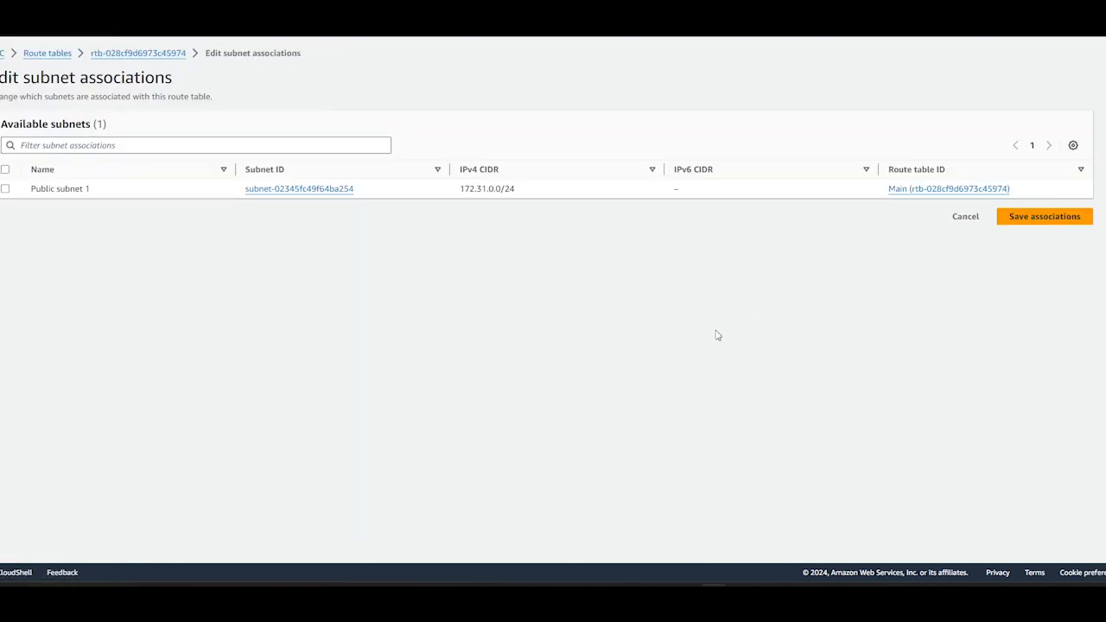
{"action": "left_click", "coordinate": [4, 189]}
{"action": "left_click", "coordinate": [1077, 295]}
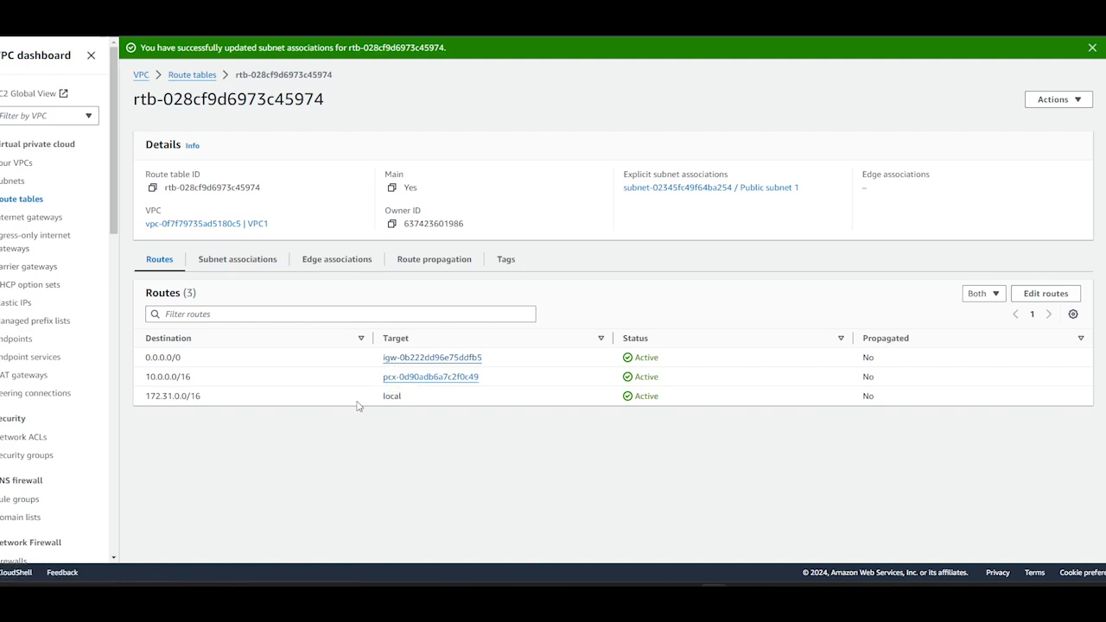
Review the subnet associations of VPC1's main route table and the routes and subnet associations of VPC2's main route table
{"action": "left_click", "coordinate": [237, 261]}
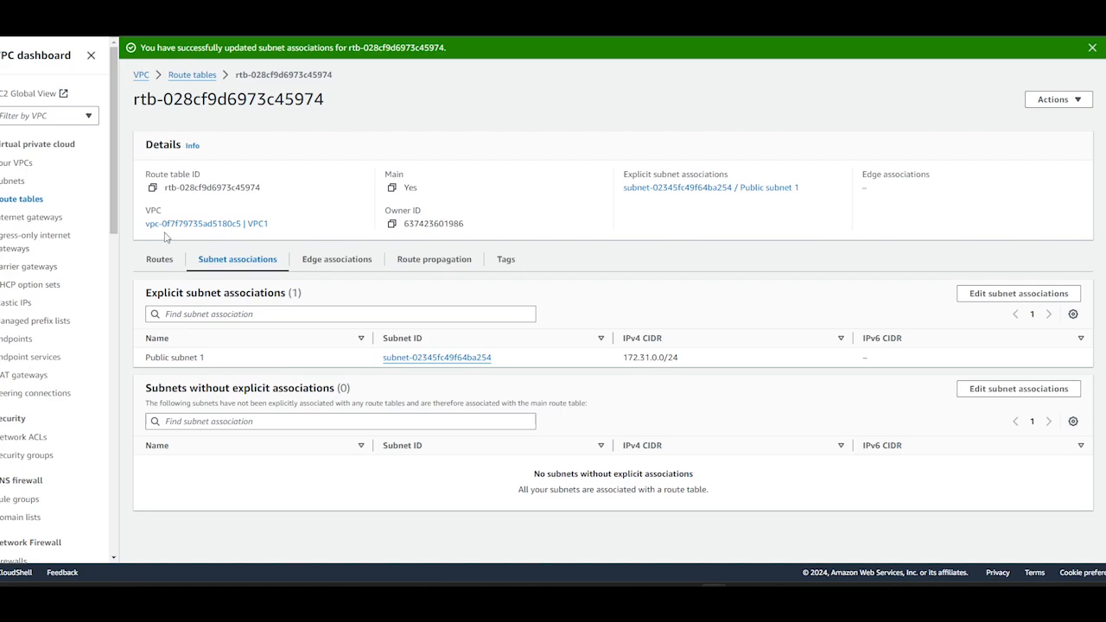
{"action": "left_click", "coordinate": [24, 200]}
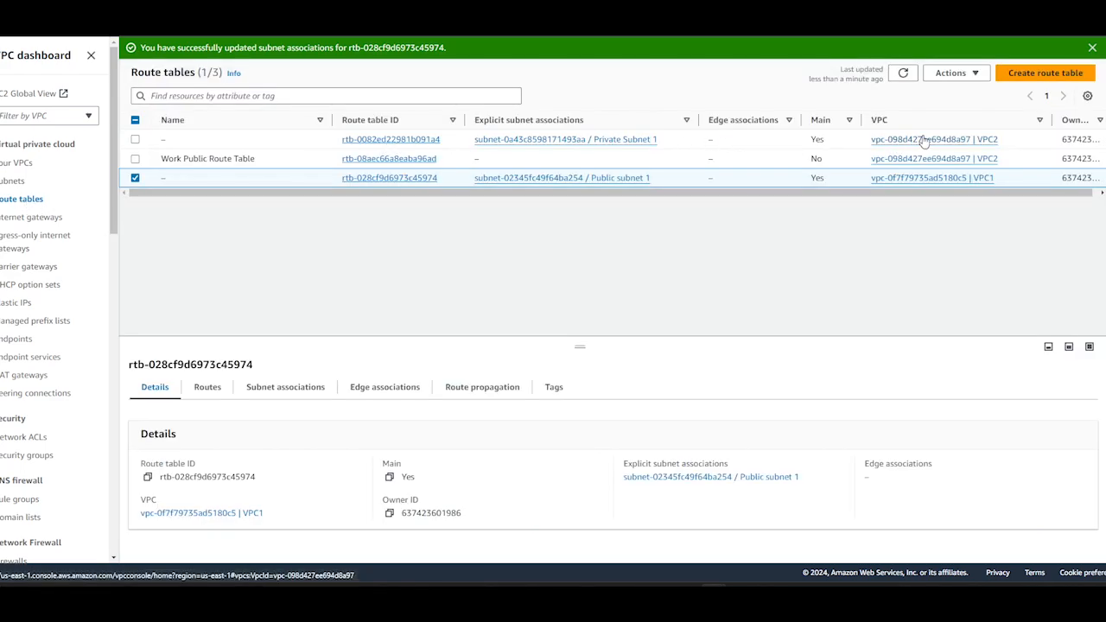
{"action": "left_click", "coordinate": [411, 140]}
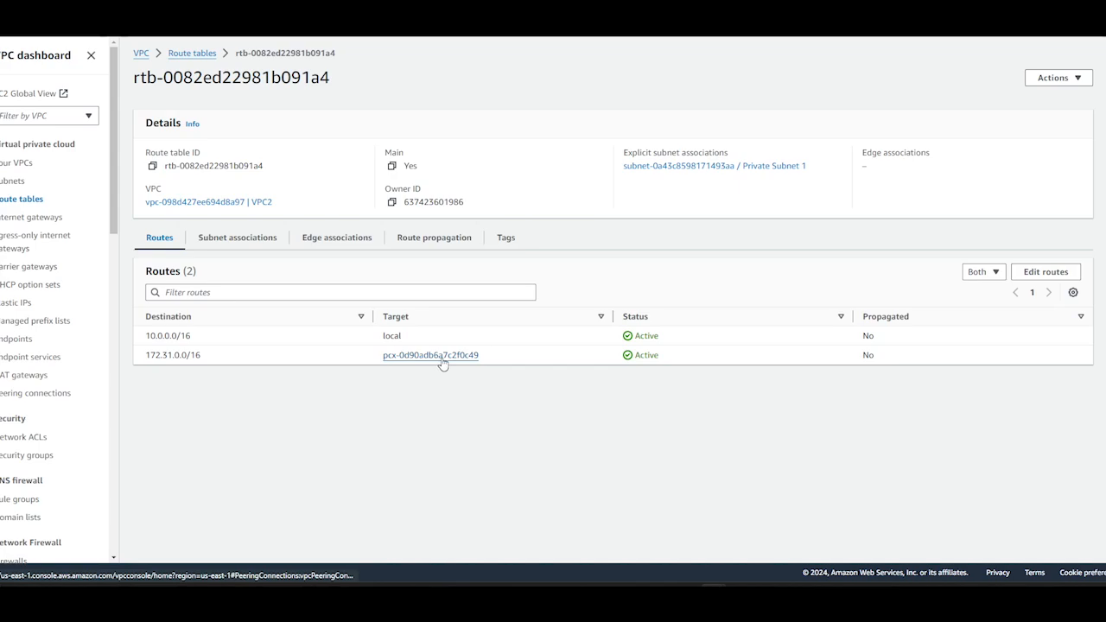
{"action": "left_click", "coordinate": [240, 239]}
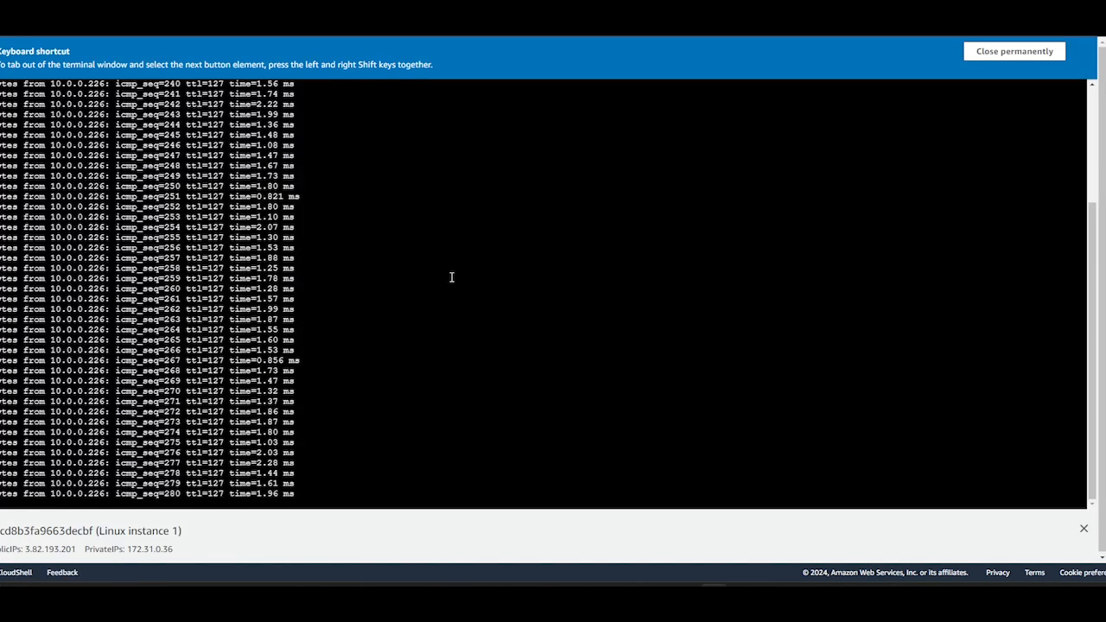
Review the ping output in Linux instance 1's terminal, stop the running ping and run ping 10.0.0.226 again
{"action": "scroll", "coordinate": [387, 311], "scroll_direction": "up", "scroll_amount": 5}
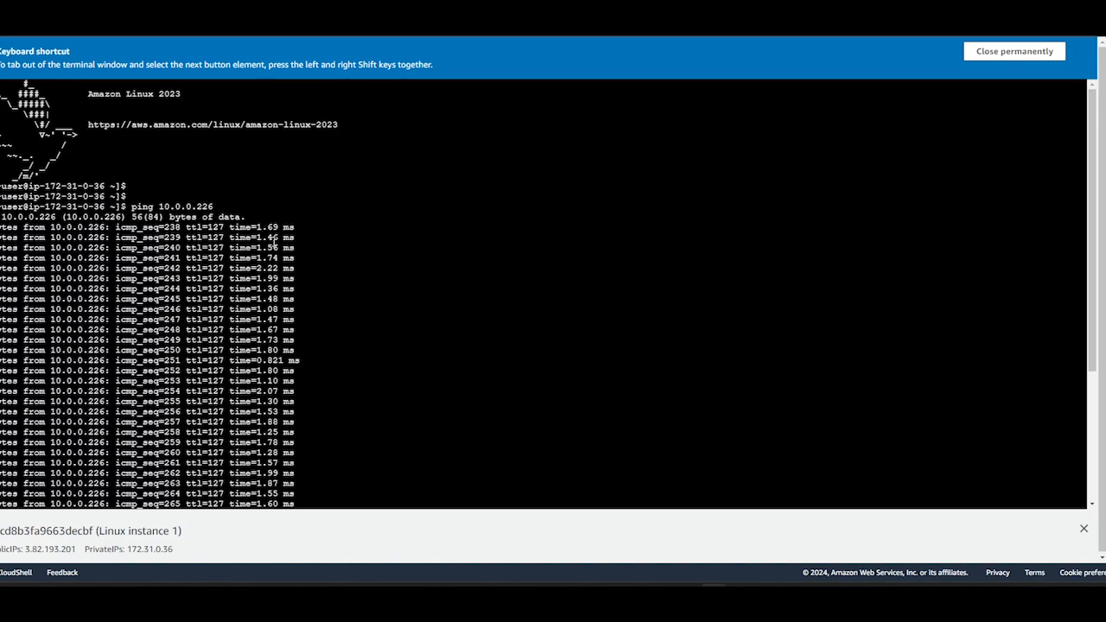
{"action": "scroll", "coordinate": [323, 262], "scroll_direction": "down", "scroll_amount": 7}
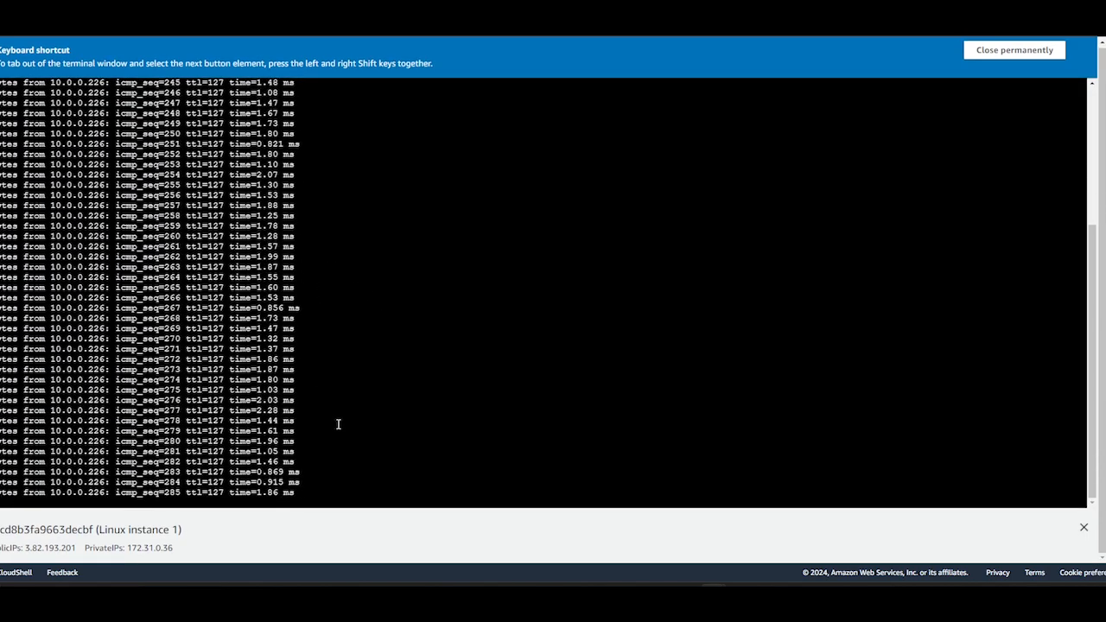
{"action": "key", "text": "ctrl+c"}
{"action": "key", "text": "Up"}
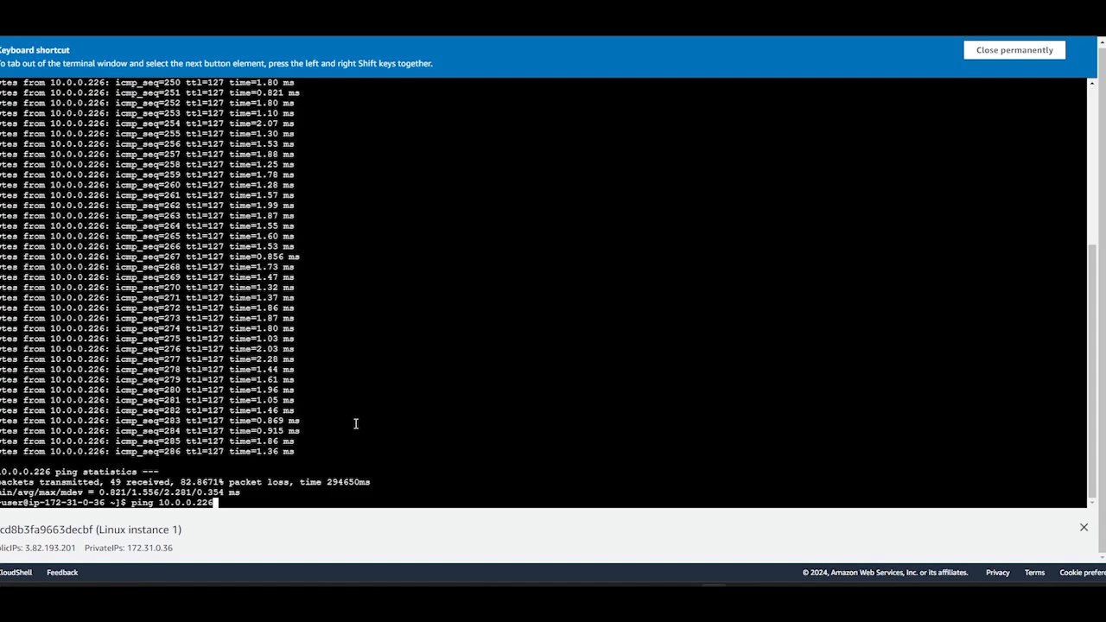
{"action": "key", "text": "Return"}
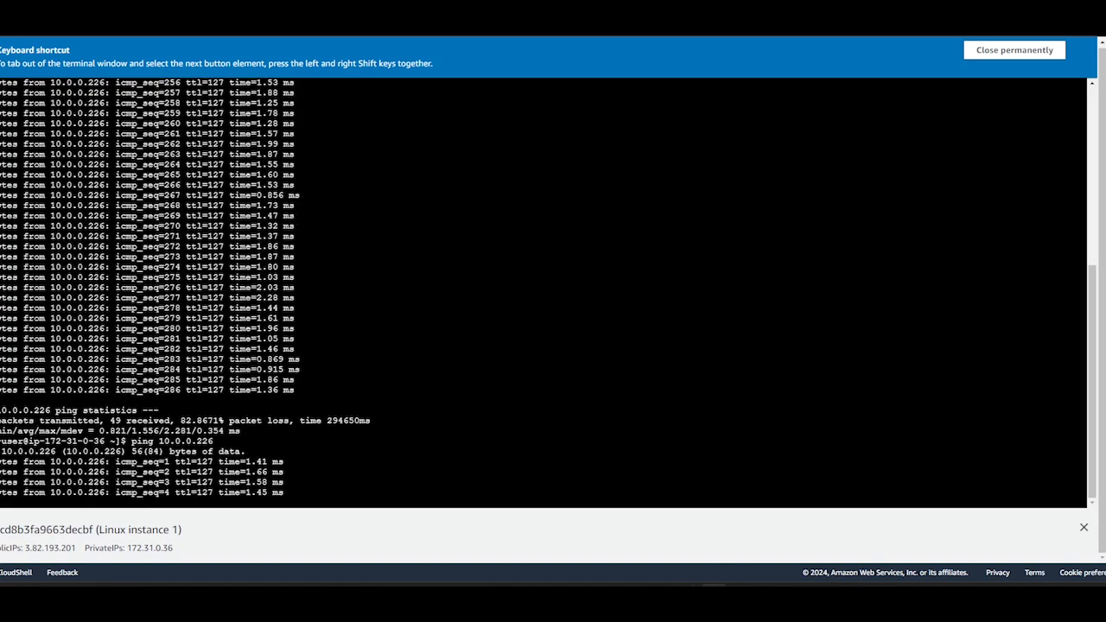
Switch to the network diagram in Snipping Tool and reposition its window over the terminal for reference
{"action": "left_click", "coordinate": [635, 587]}
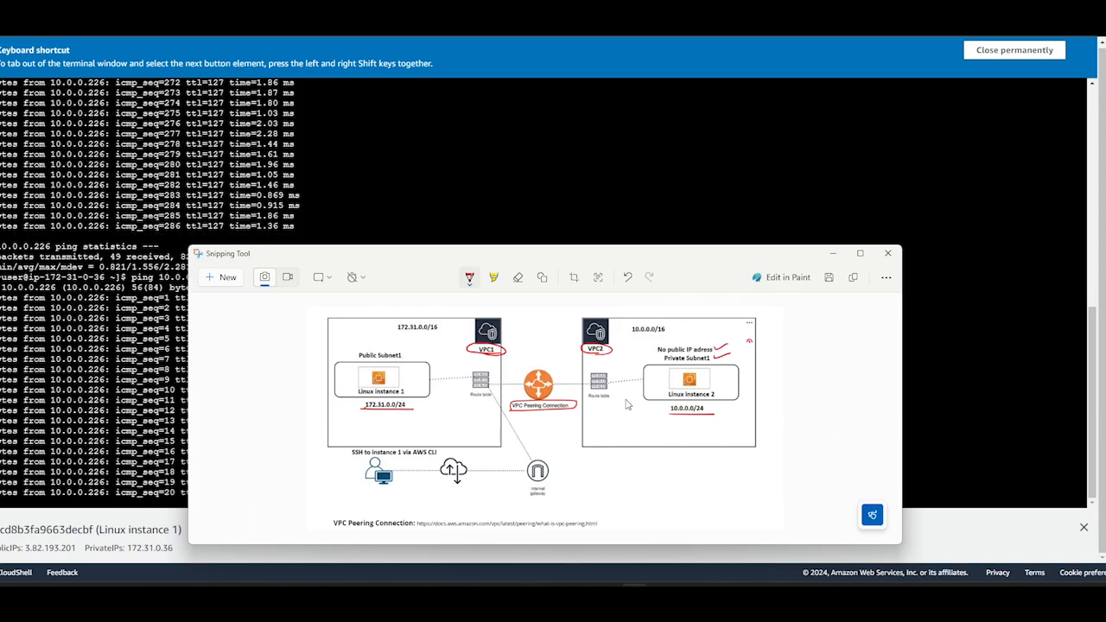
{"action": "left_click_drag", "start_coordinate": [487, 258], "coordinate": [571, 175]}
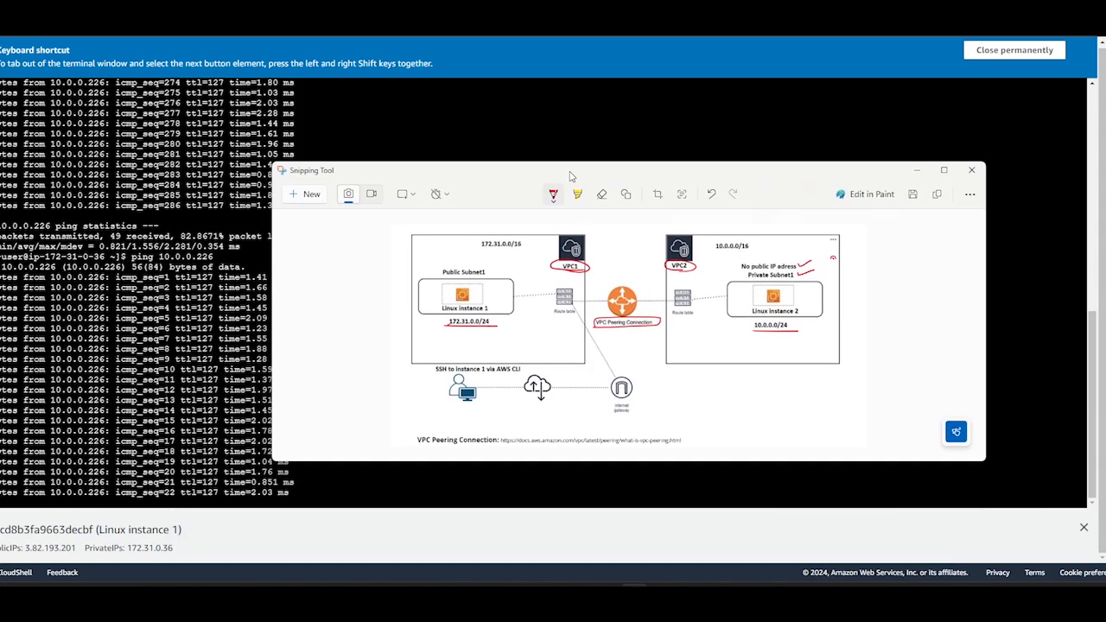